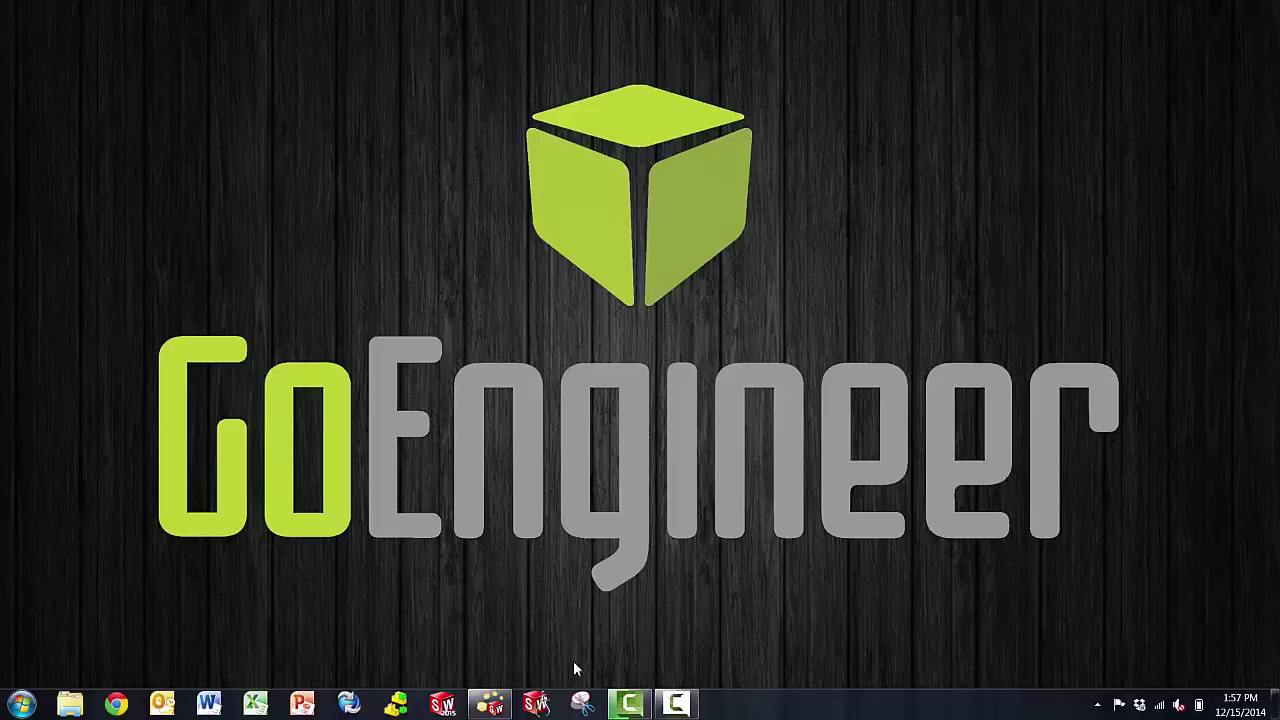
- Bring the SOLIDWORKS Composer window with the labelled seascooter model to the front
{"action": "left_click", "coordinate": [490, 705]}
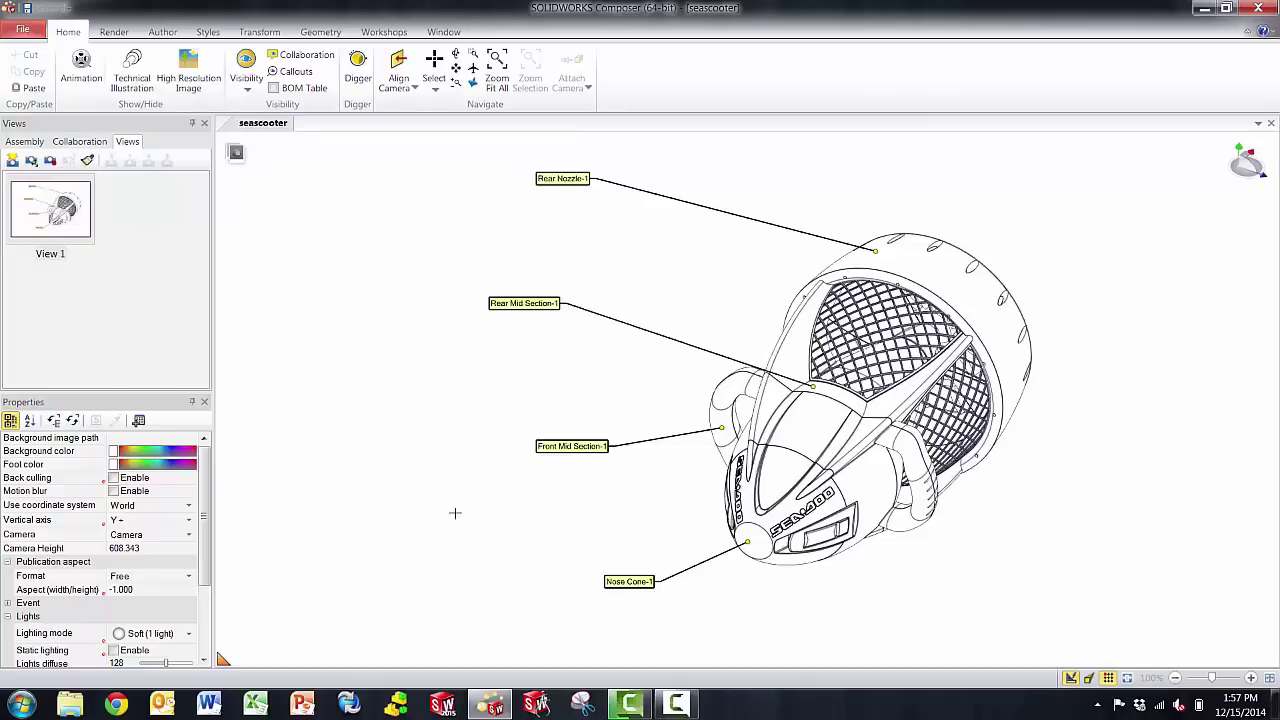
- Browse the Callouts, Panels and Generic presets in the expanded Styles gallery, then close it
{"action": "left_click", "coordinate": [207, 34]}
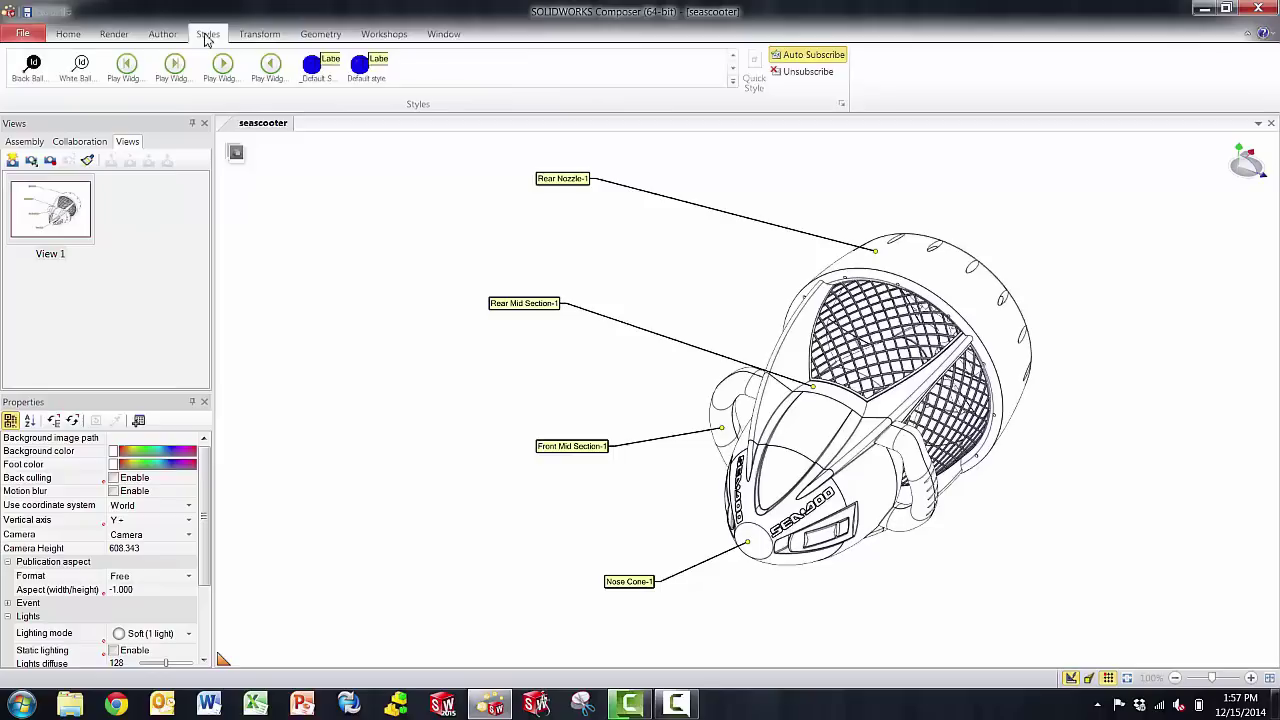
{"action": "left_click", "coordinate": [733, 82]}
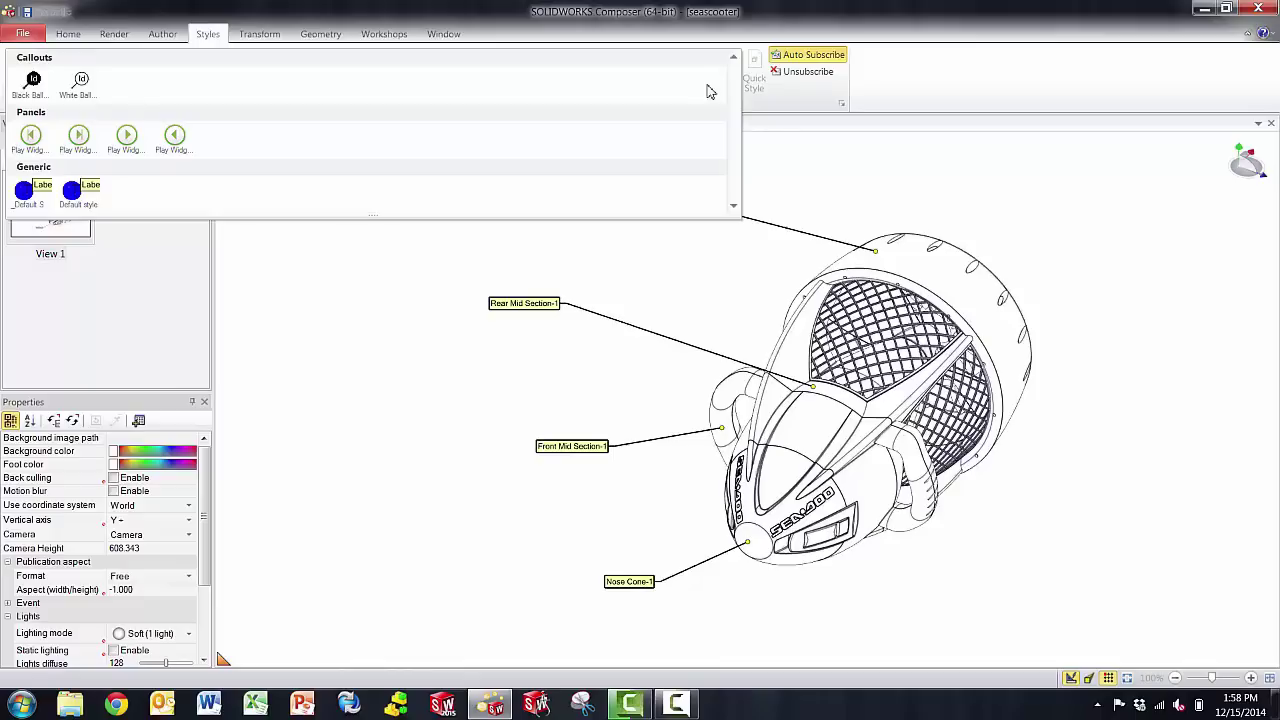
{"action": "left_click", "coordinate": [521, 302]}
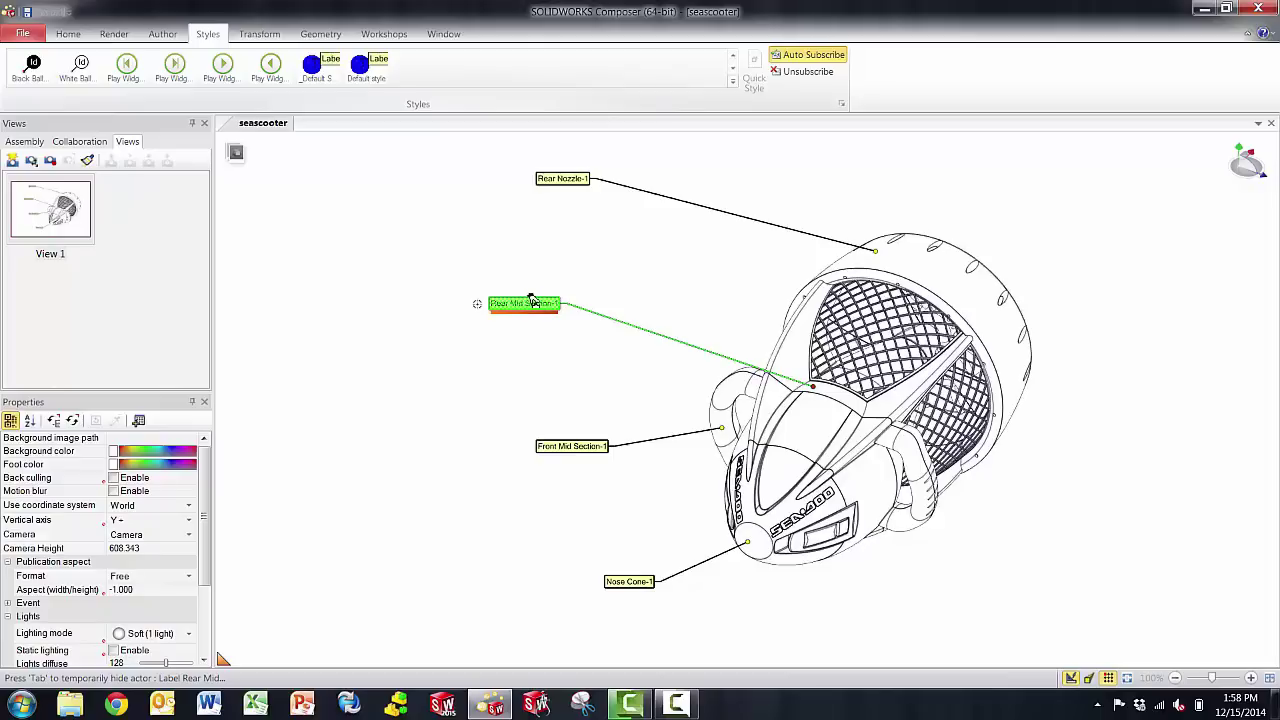
- Select the Rear Nozzle-1 label as the style source and show the Workshops tools
{"action": "left_click", "coordinate": [540, 291]}
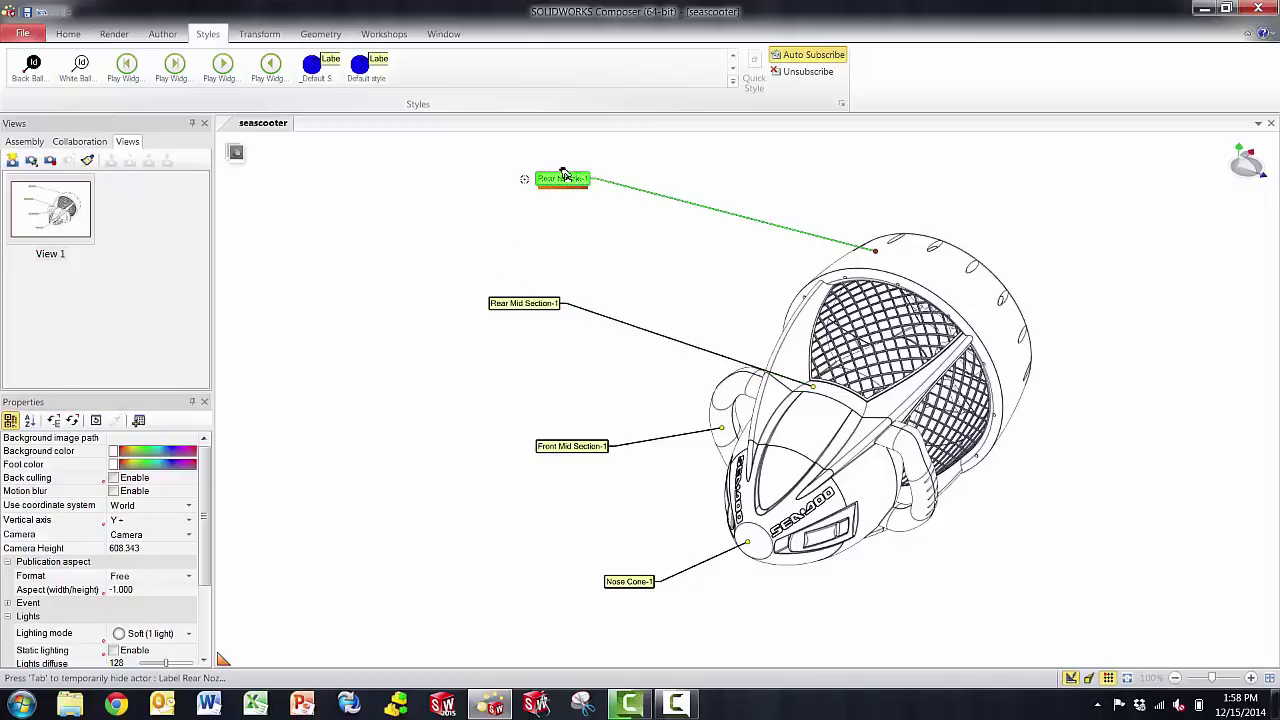
{"action": "left_click", "coordinate": [563, 175]}
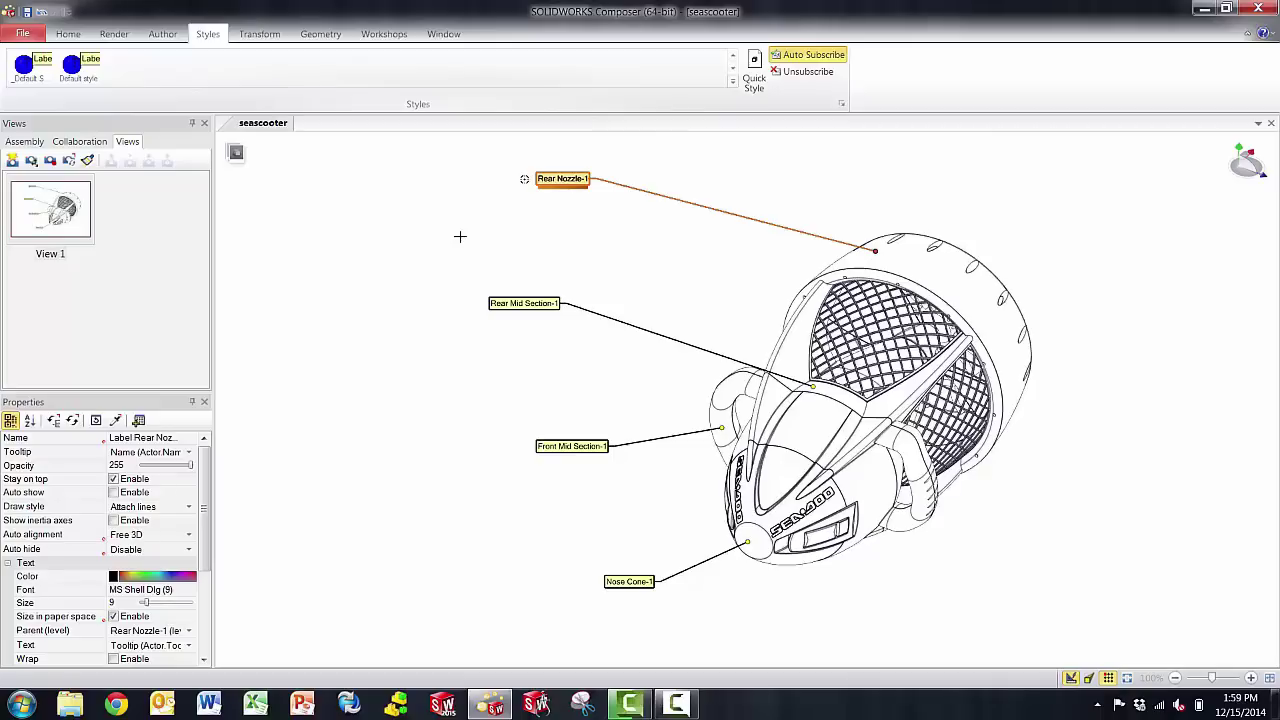
{"action": "left_click", "coordinate": [558, 179]}
{"action": "left_click", "coordinate": [390, 38]}
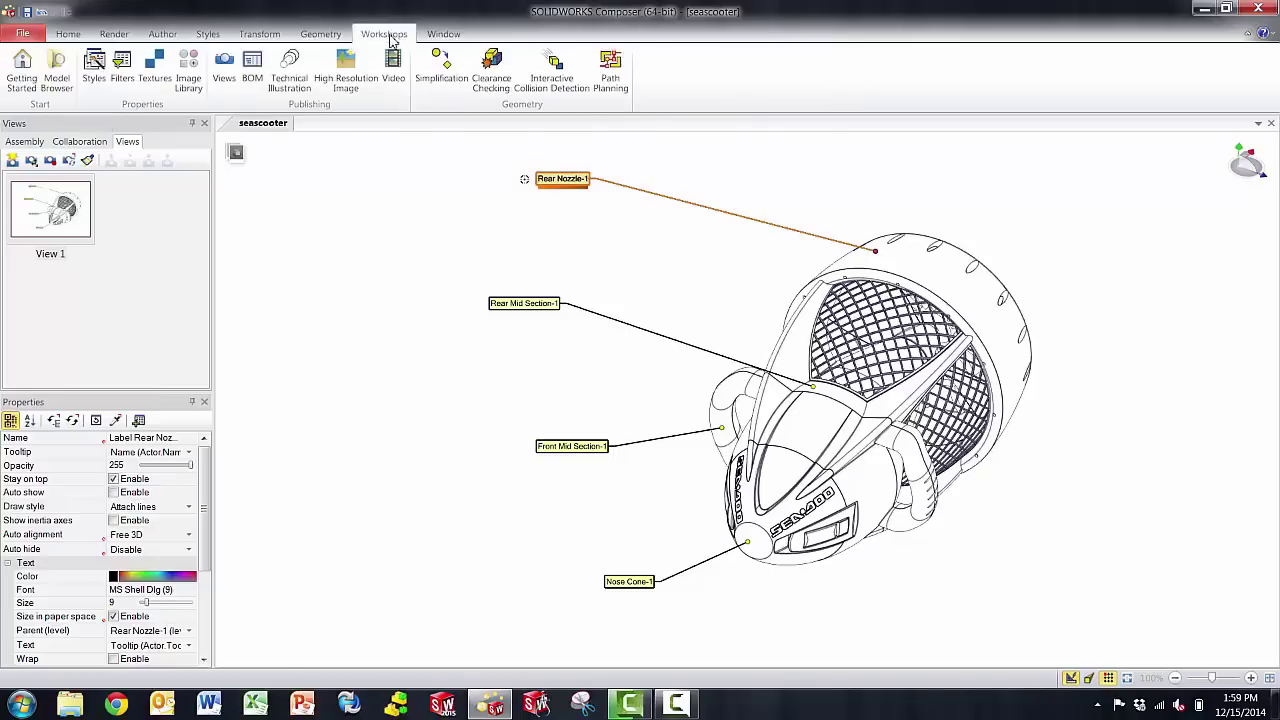
- In the Styles workshop, create a style named 'ARROW LABEL' starting from _Default Style
{"action": "left_click", "coordinate": [95, 85]}
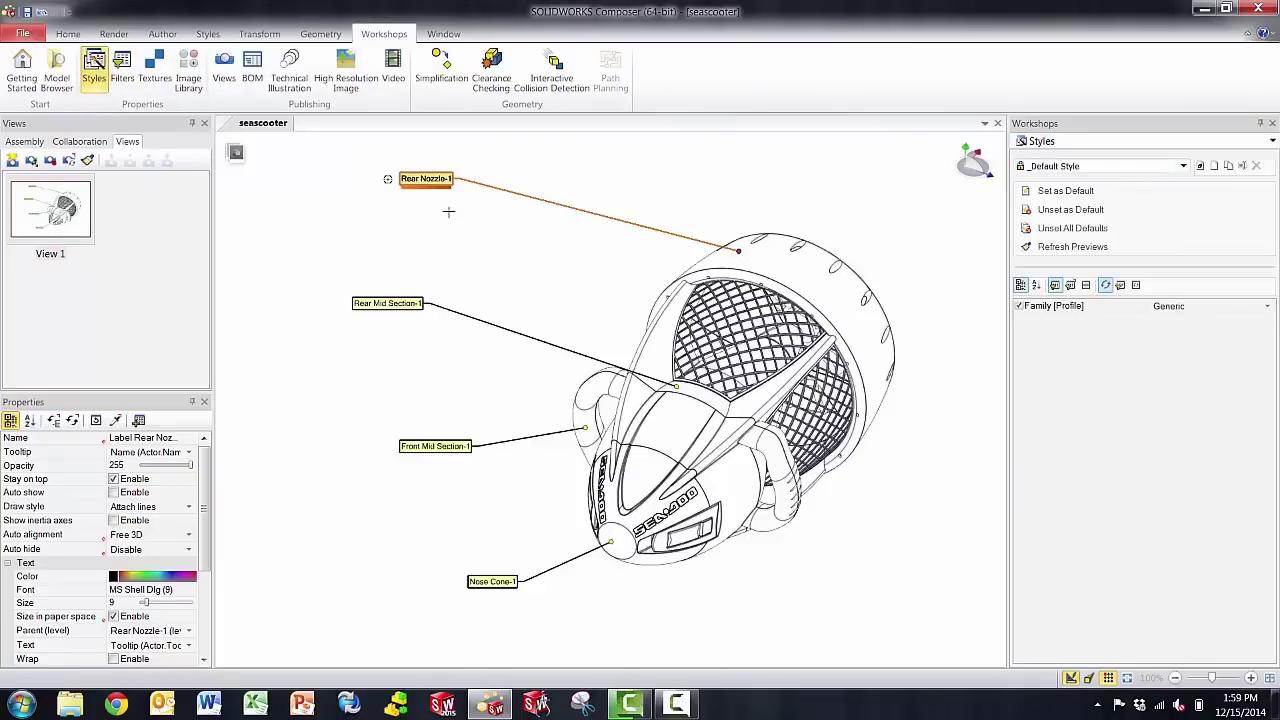
{"action": "left_click", "coordinate": [1183, 167]}
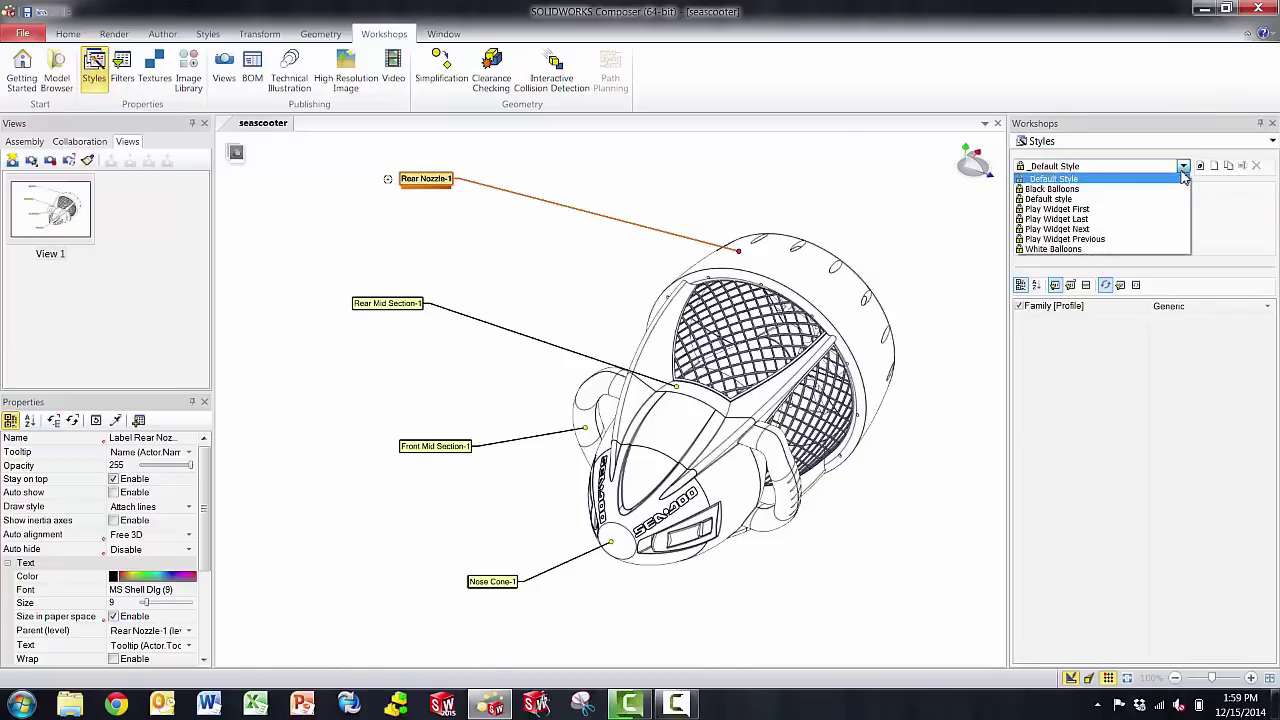
{"action": "left_click", "coordinate": [1180, 177]}
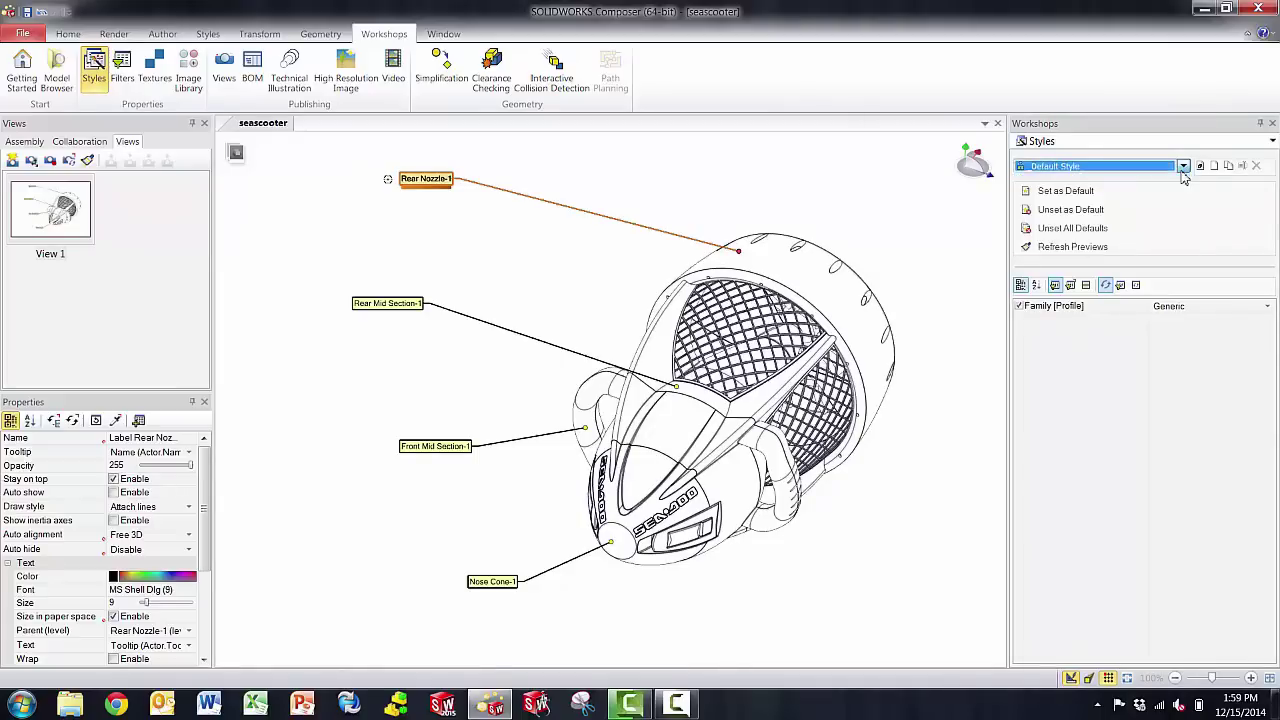
{"action": "left_click", "coordinate": [1214, 167]}
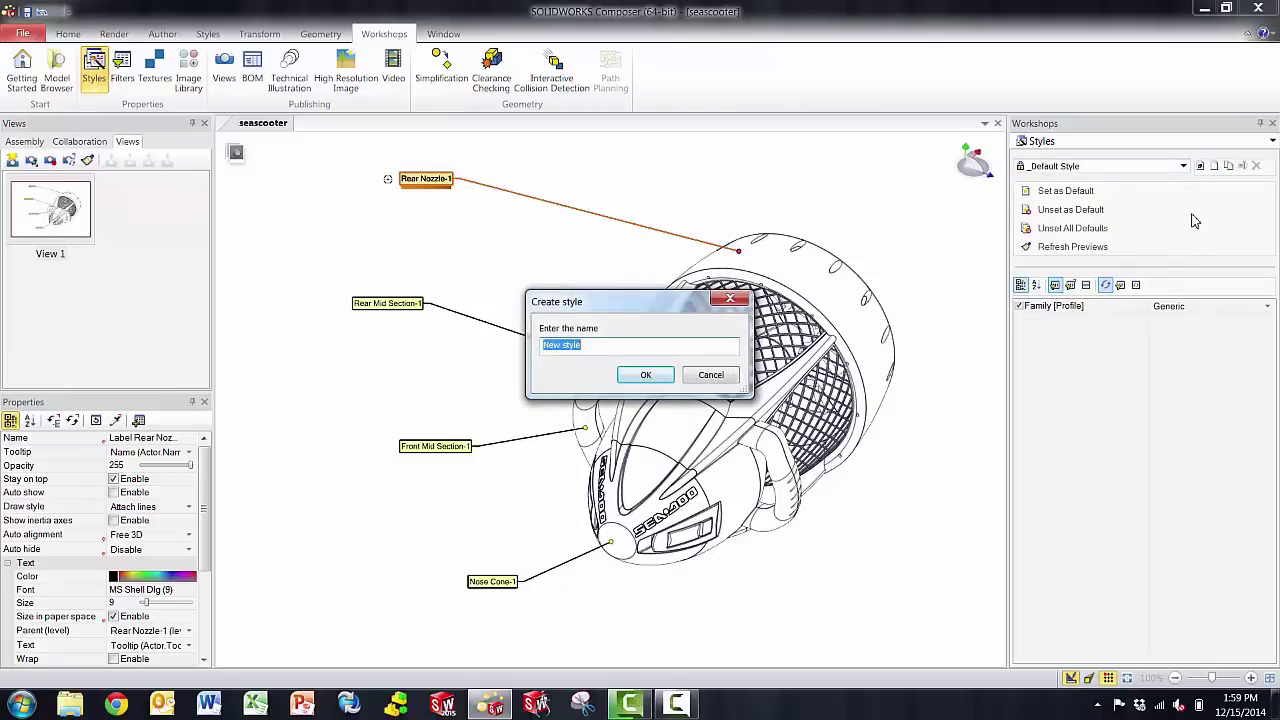
{"action": "type", "text": "ARROW LABEL"}
{"action": "left_click", "coordinate": [645, 376]}
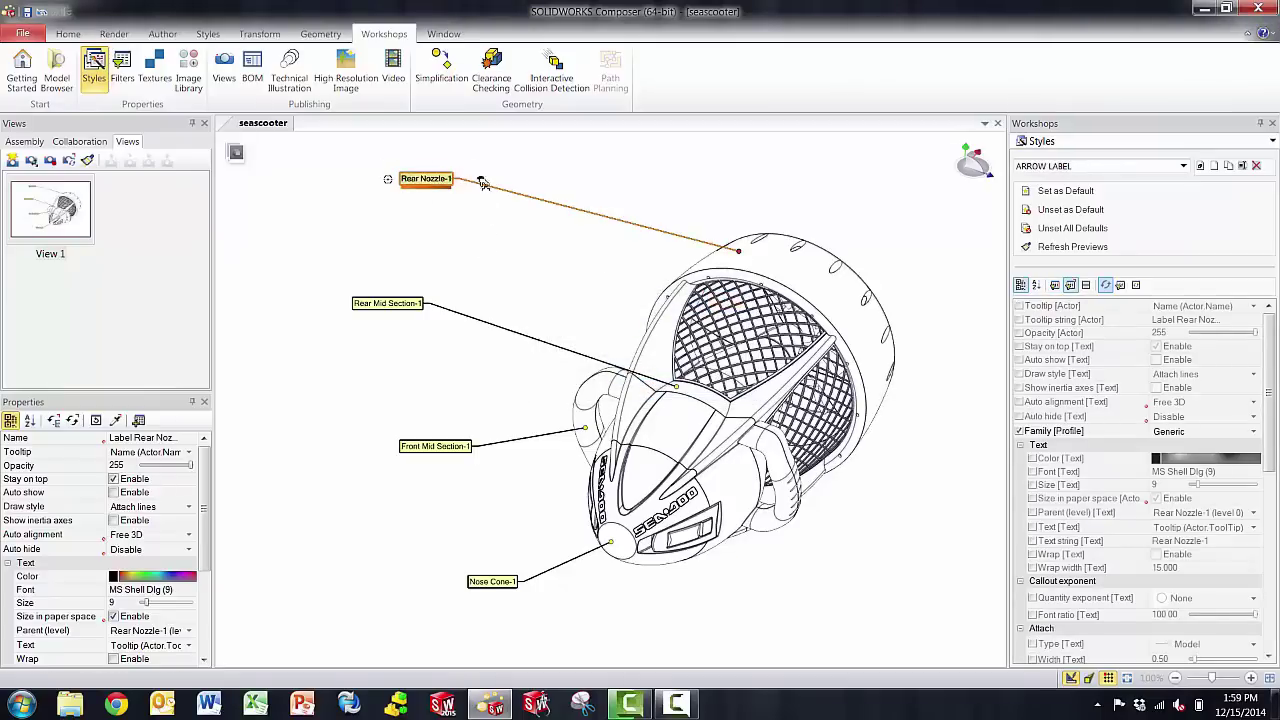
- Set ARROW LABEL as the default style and bring up its Family [Profile] choices
{"action": "left_click_drag", "start_coordinate": [1268, 372], "coordinate": [1266, 538]}
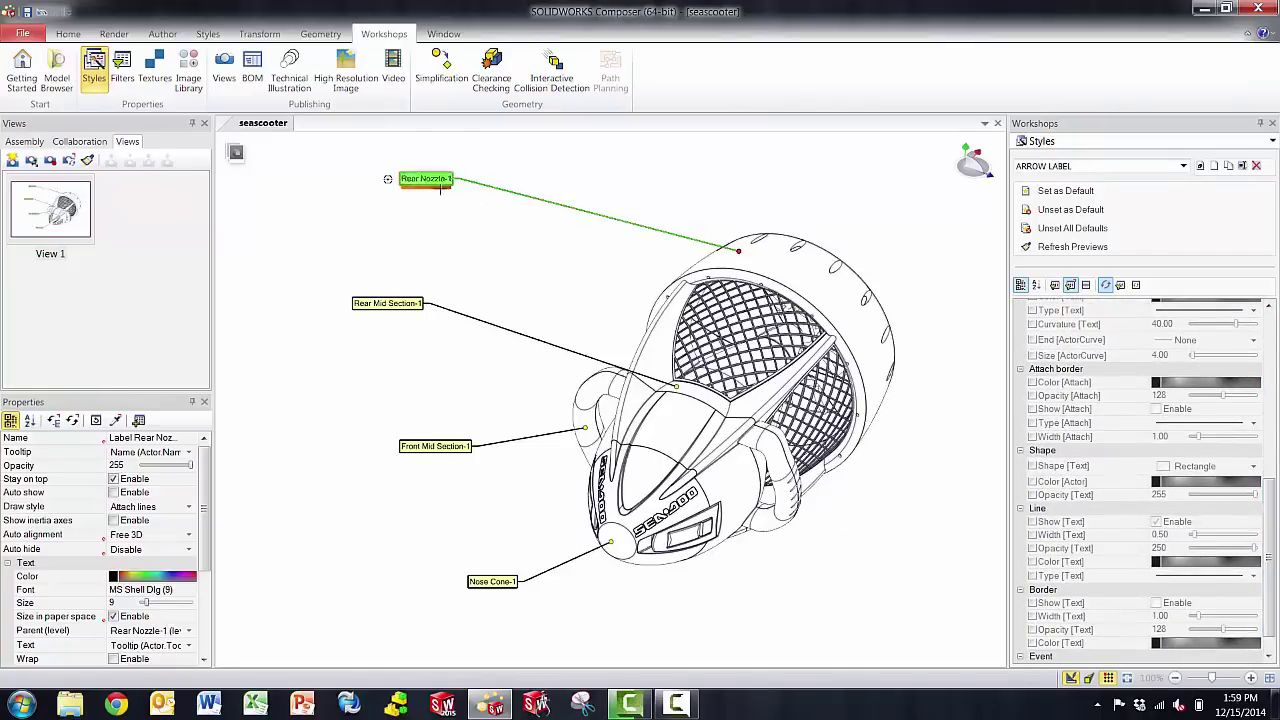
{"action": "mouse_move", "coordinate": [206, 470]}
{"action": "left_mouse_down"}
{"action": "mouse_move", "coordinate": [205, 553]}
{"action": "mouse_move", "coordinate": [207, 472]}
{"action": "left_mouse_up"}
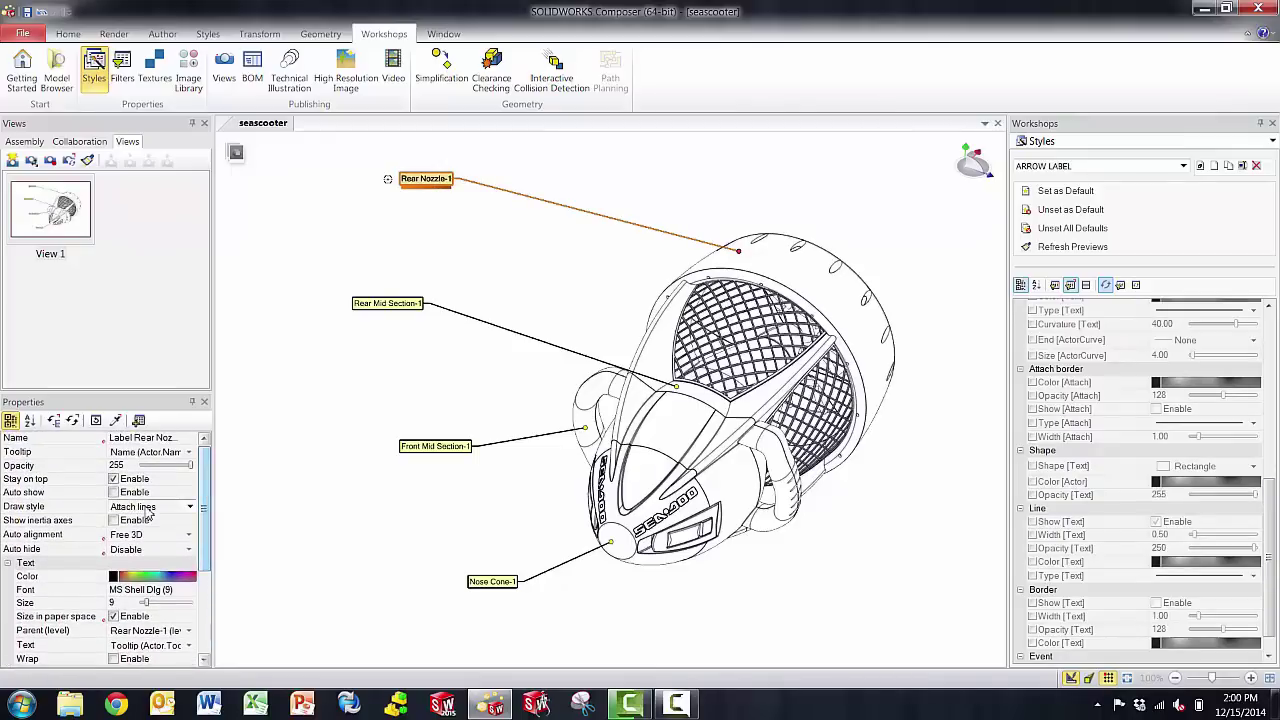
{"action": "left_click_drag", "start_coordinate": [1271, 530], "coordinate": [1275, 347]}
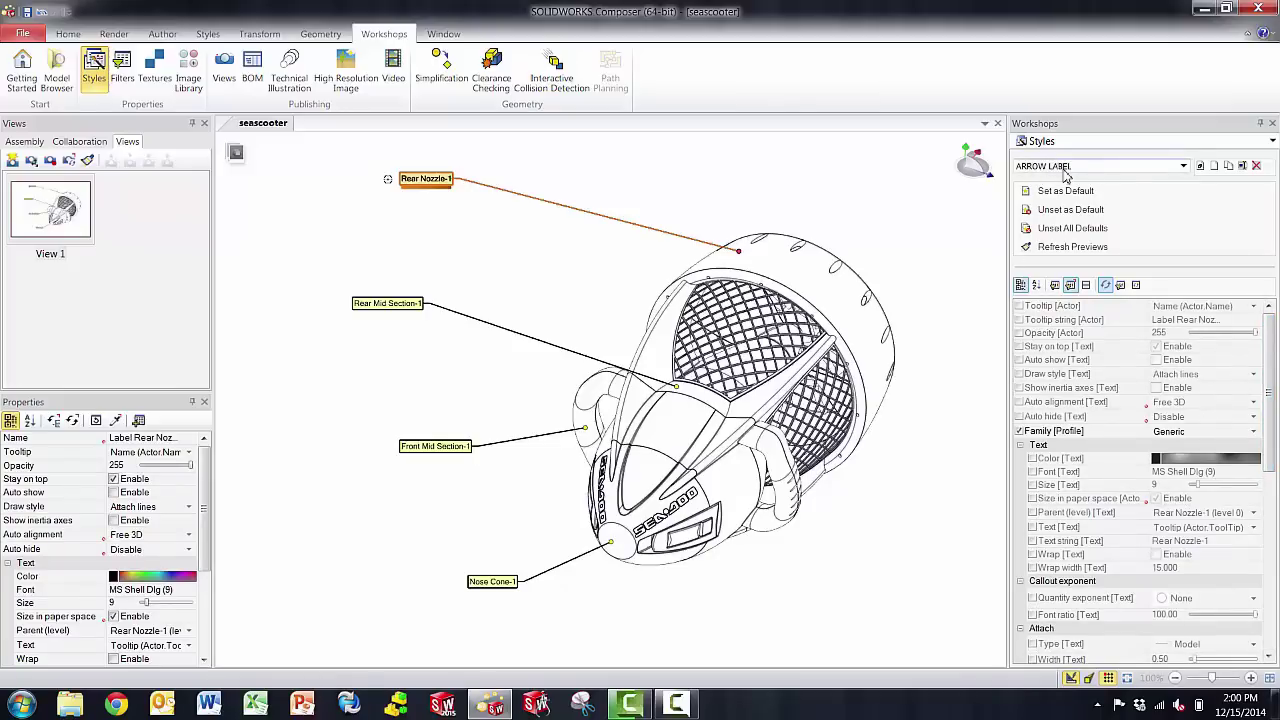
{"action": "left_click", "coordinate": [1067, 191]}
{"action": "left_click", "coordinate": [1255, 433]}
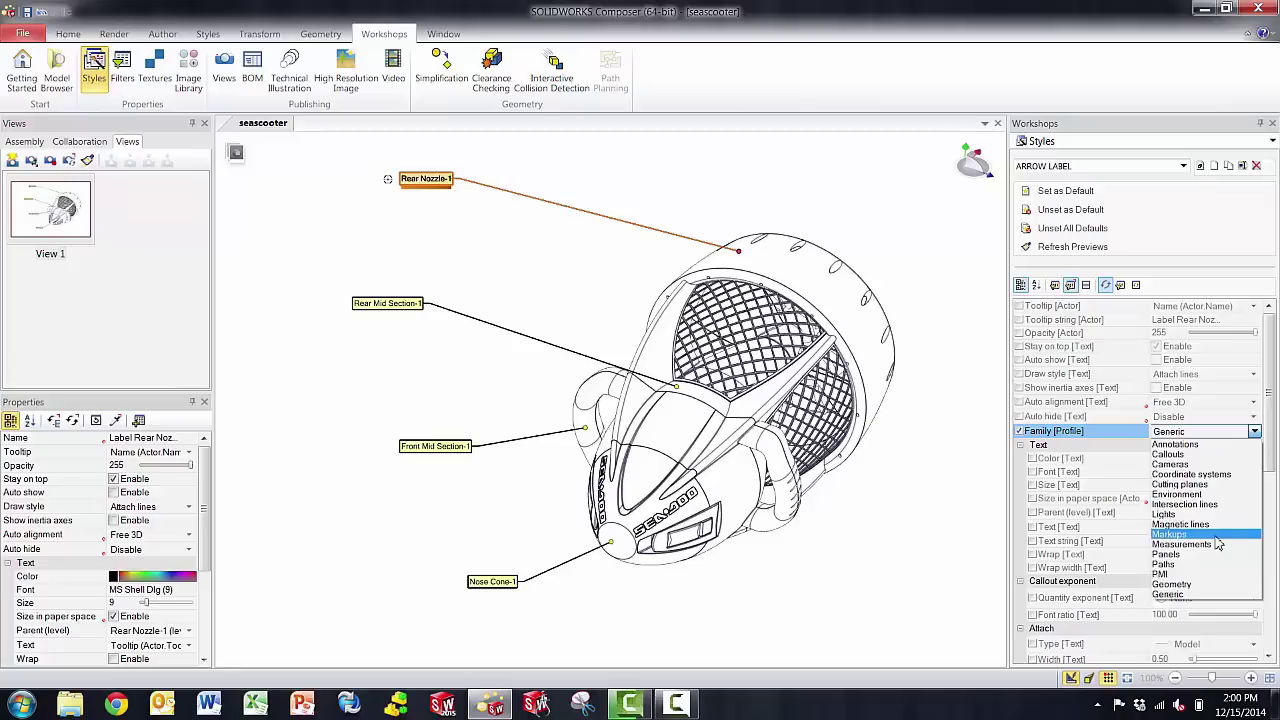
- Set ARROW LABEL's family profile to Annotations and scroll to its text settings
{"action": "left_click", "coordinate": [1208, 446]}
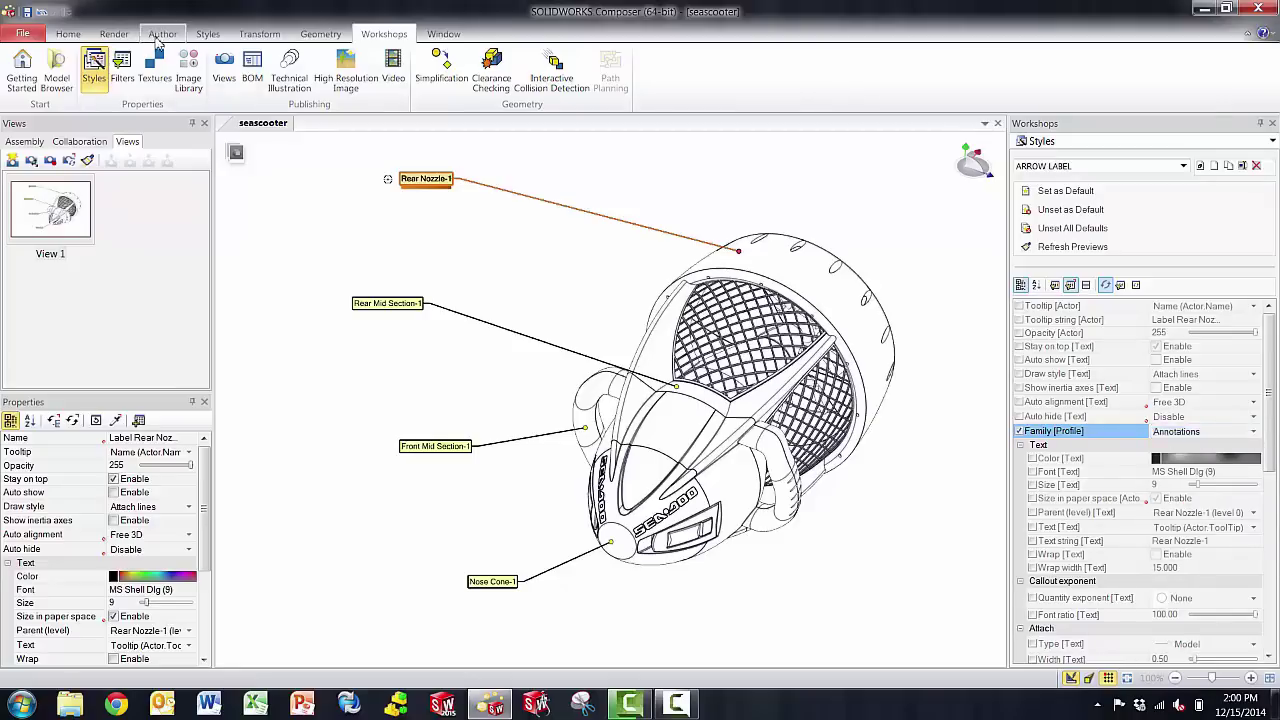
{"action": "left_click", "coordinate": [158, 38]}
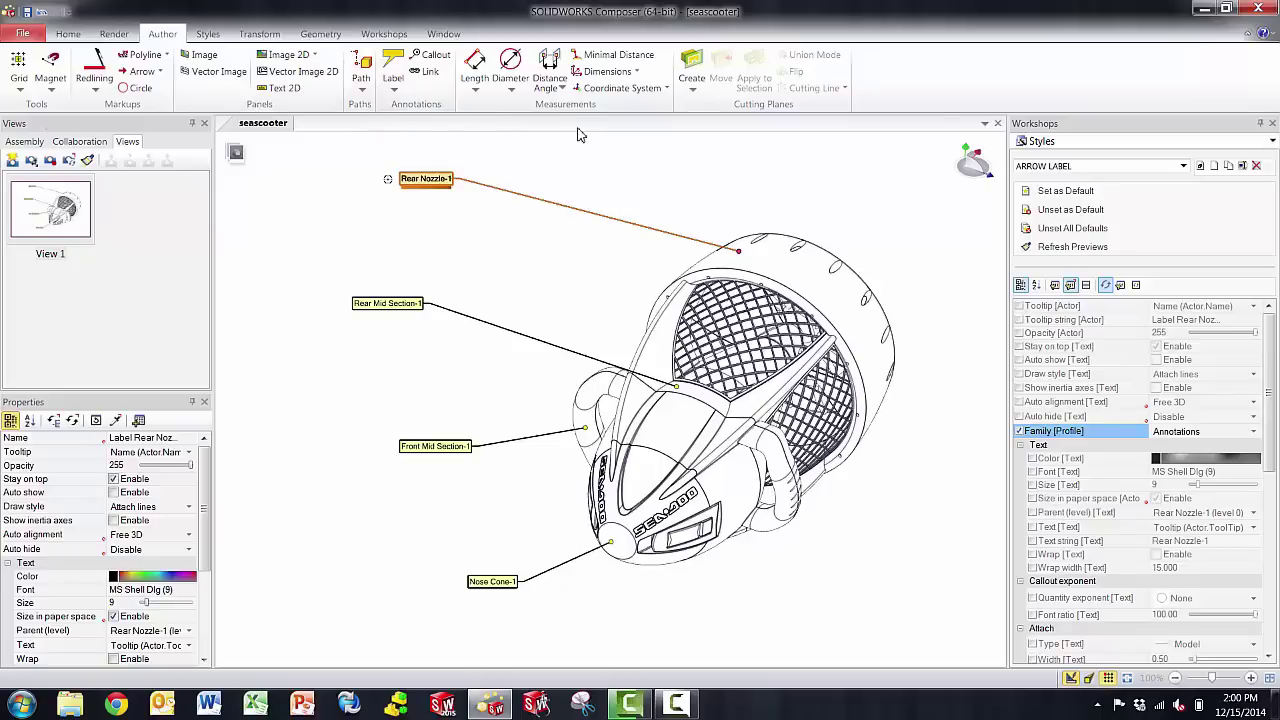
{"action": "left_click", "coordinate": [1254, 431]}
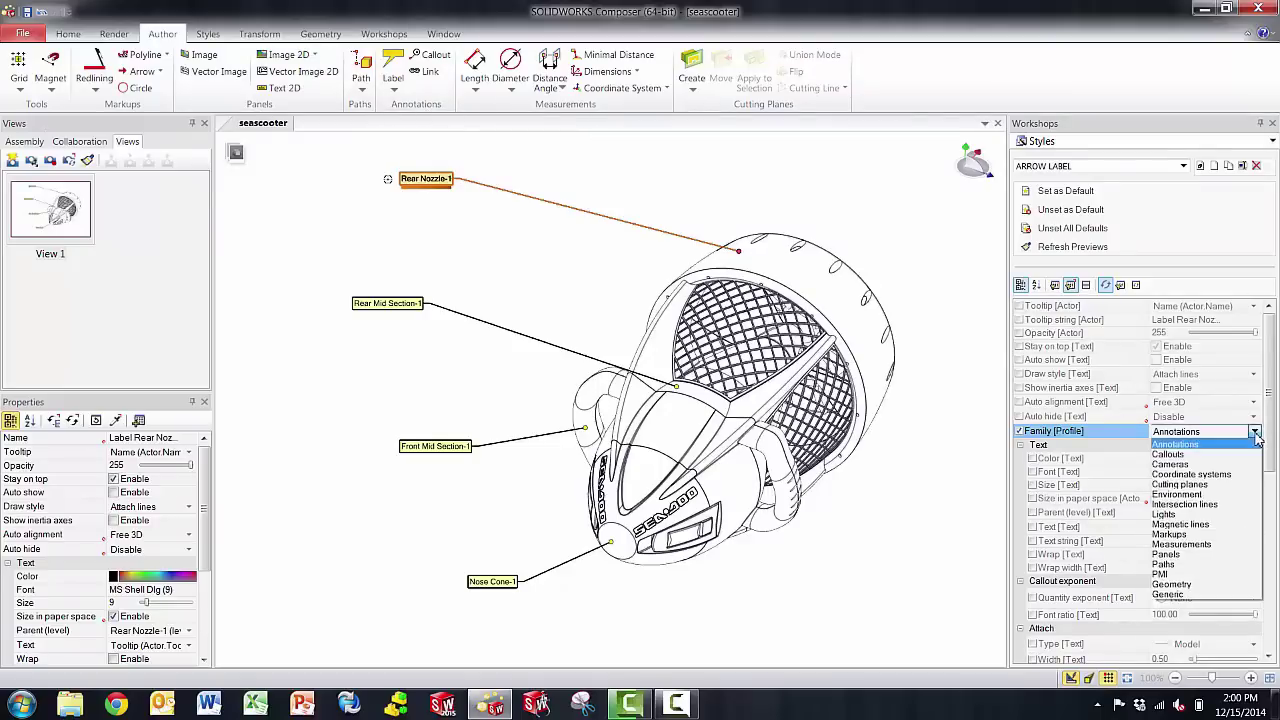
{"action": "left_click", "coordinate": [1180, 446]}
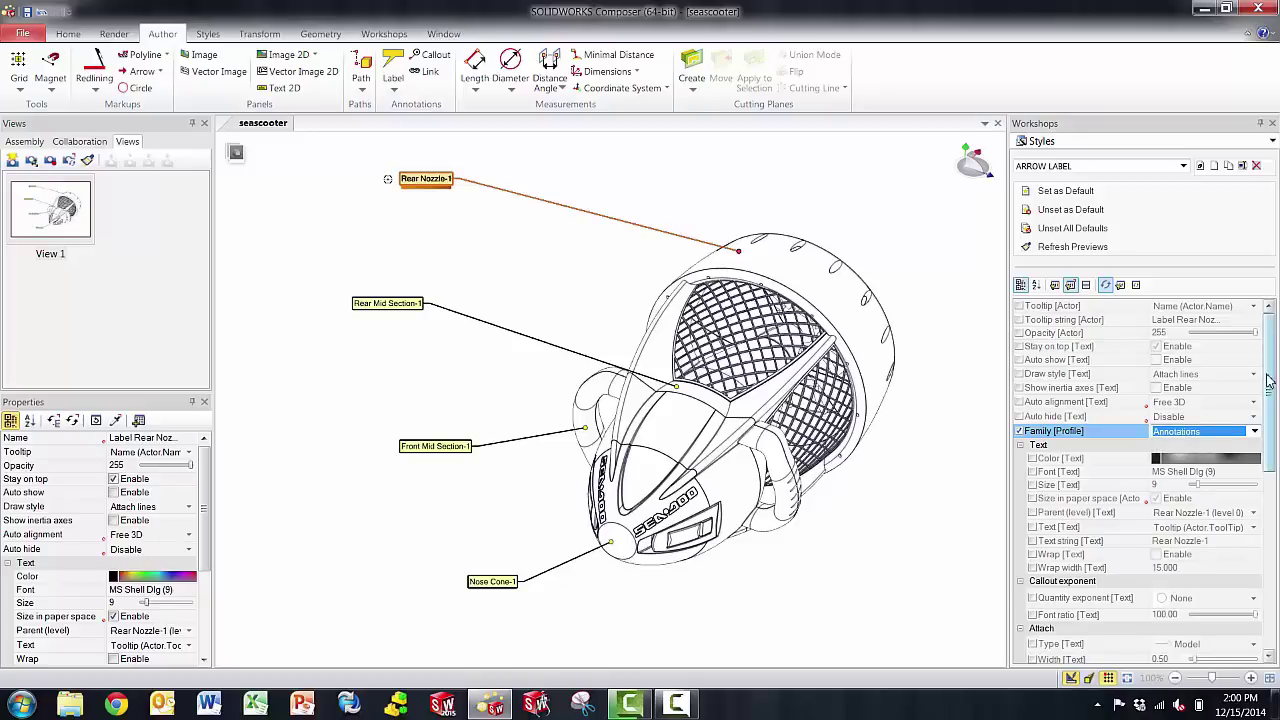
{"action": "left_click_drag", "start_coordinate": [1268, 380], "coordinate": [1273, 432]}
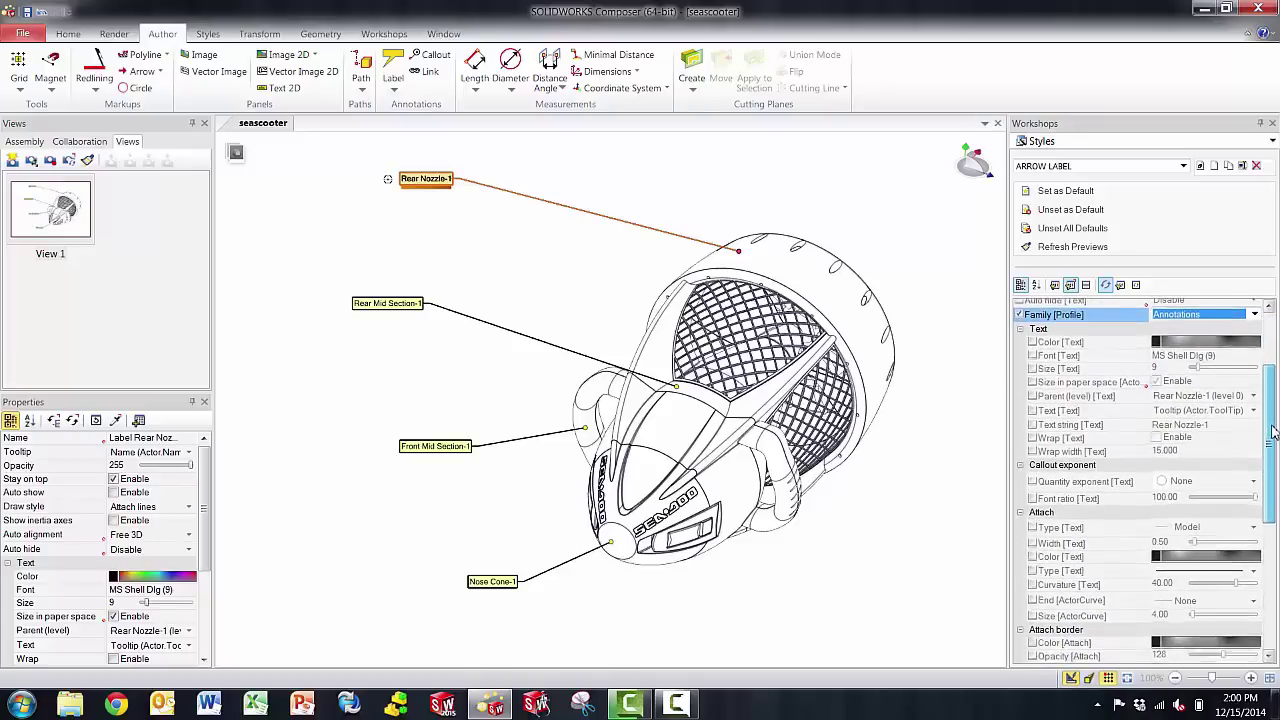
{"action": "scroll", "coordinate": [1273, 432], "scroll_direction": "up", "scroll_amount": 1}
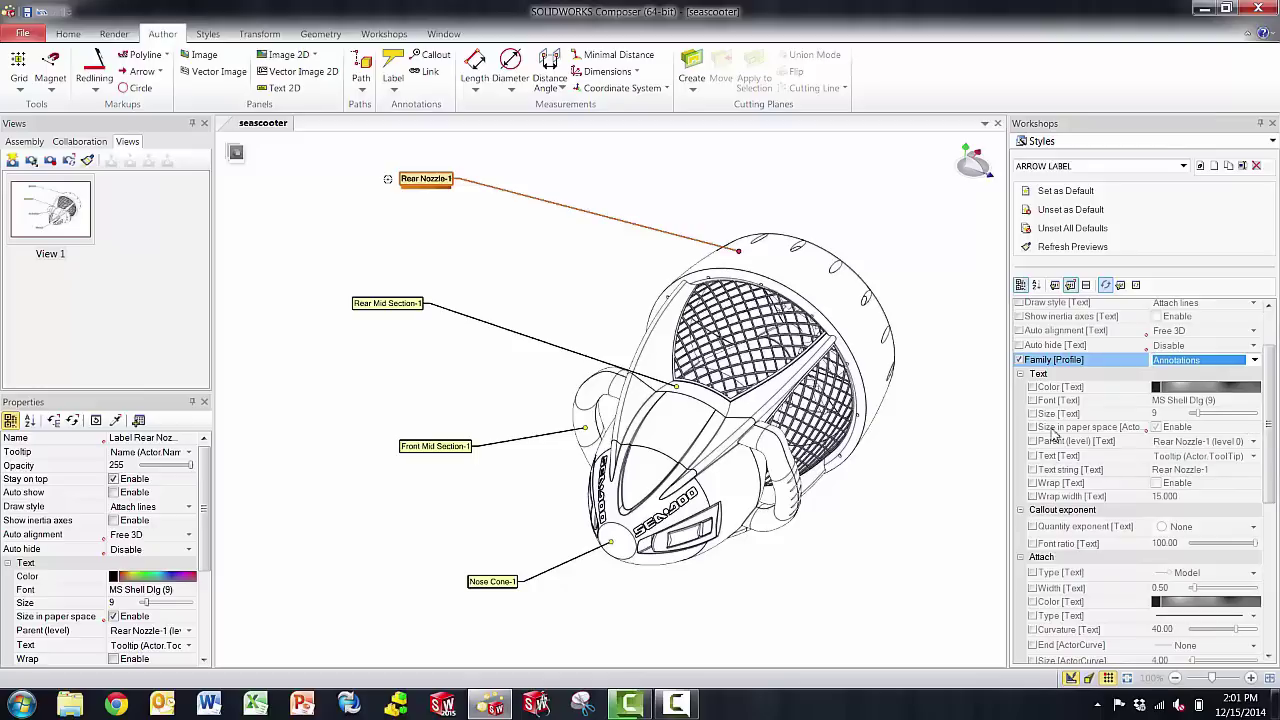
- Include text colour, font and size in ARROW LABEL, using Microsoft Sans Serif at size 12
{"action": "left_click", "coordinate": [1032, 387]}
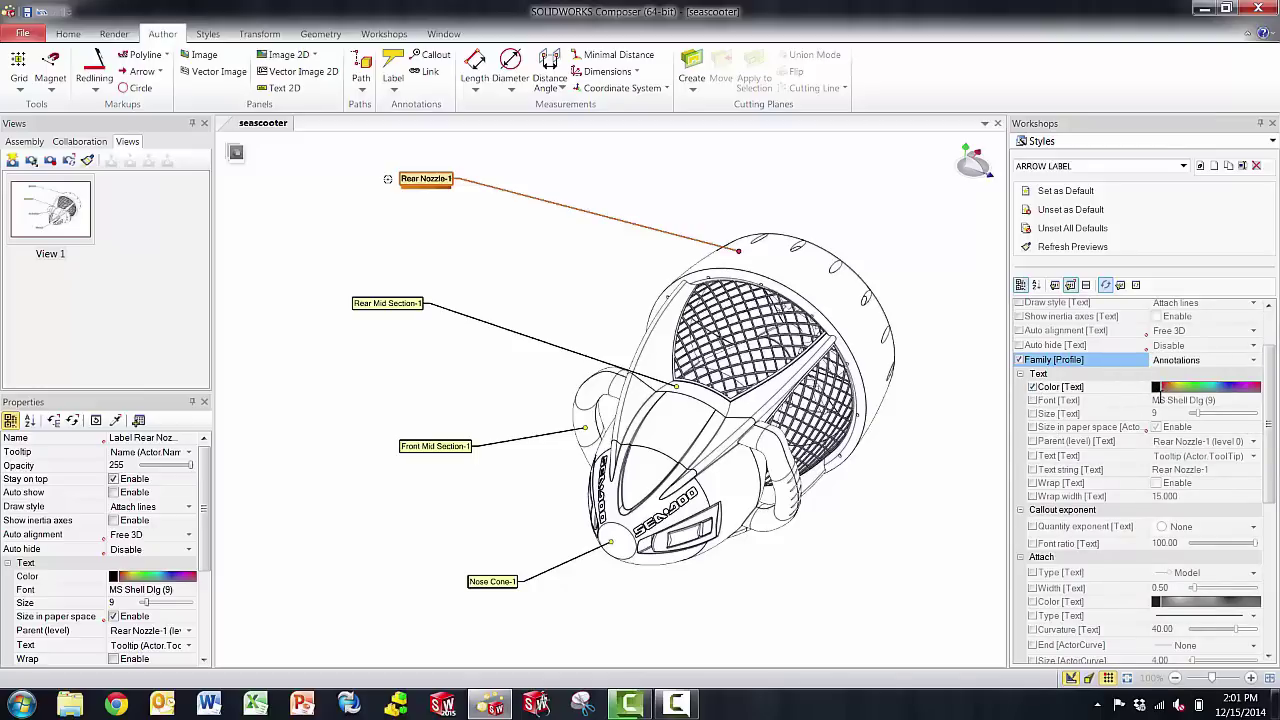
{"action": "left_click", "coordinate": [1032, 401]}
{"action": "left_click", "coordinate": [1032, 414]}
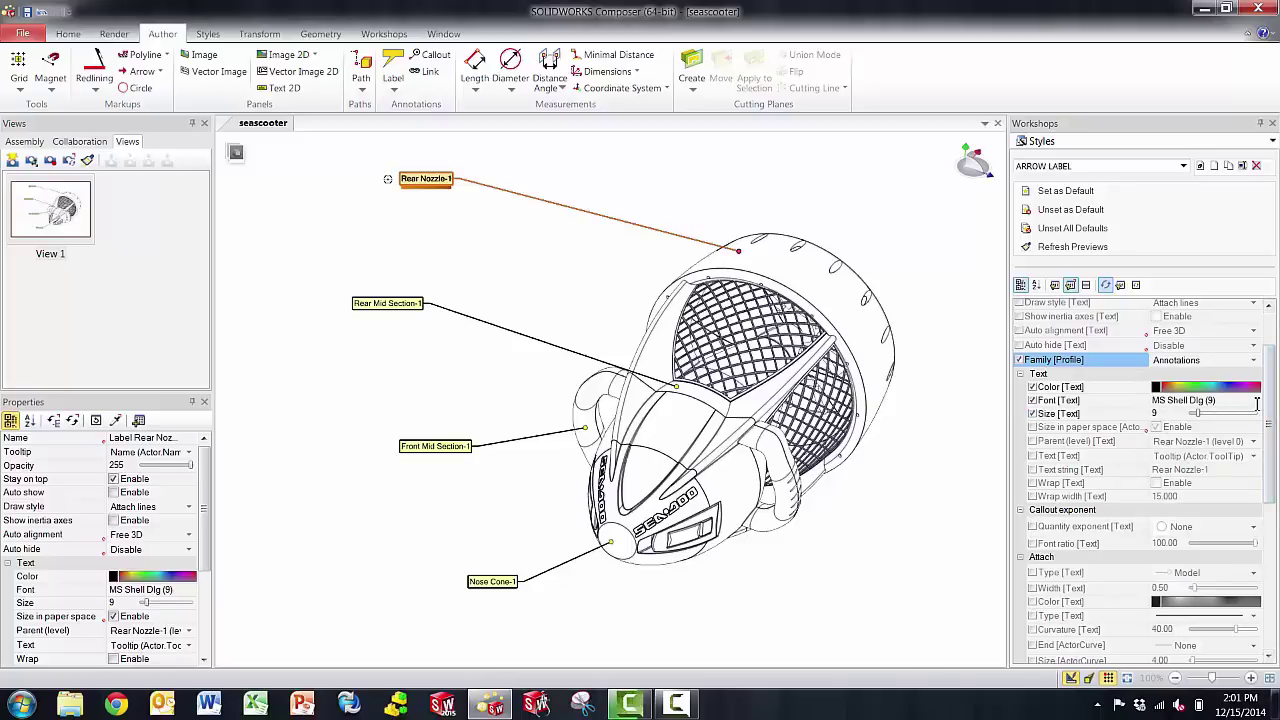
{"action": "left_click", "coordinate": [1255, 400]}
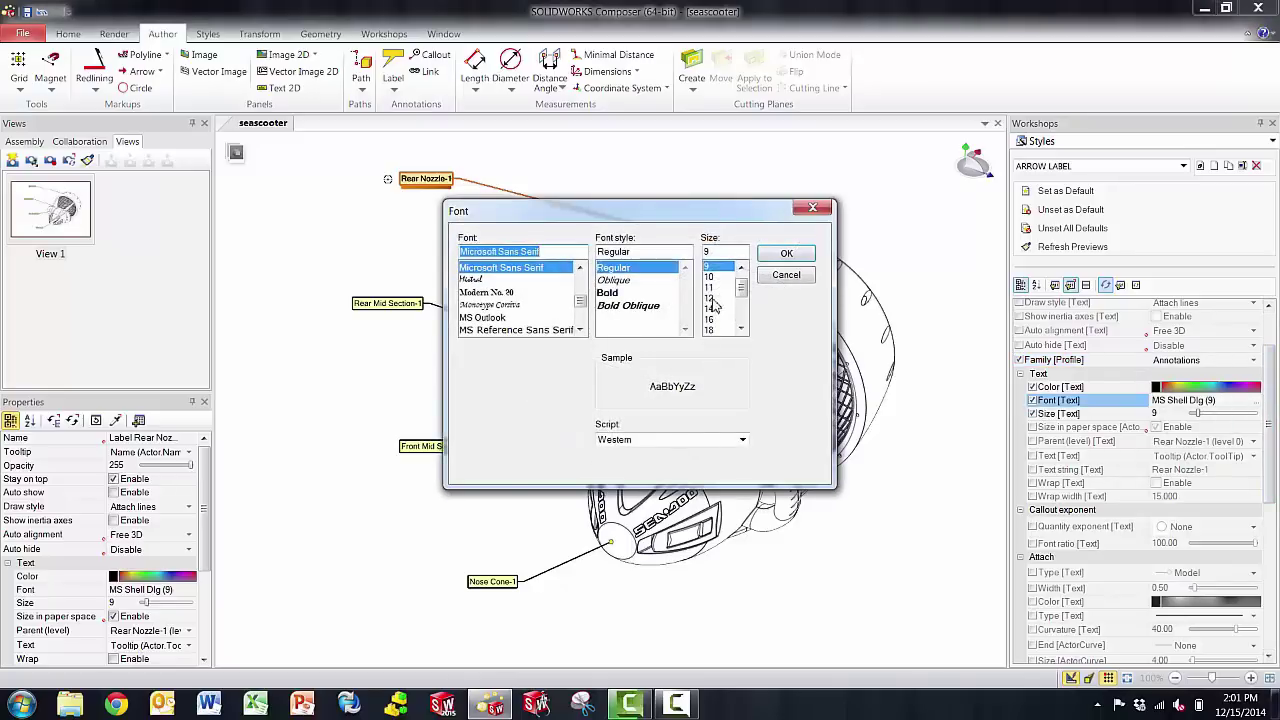
{"action": "left_click", "coordinate": [712, 298]}
{"action": "left_click", "coordinate": [786, 254]}
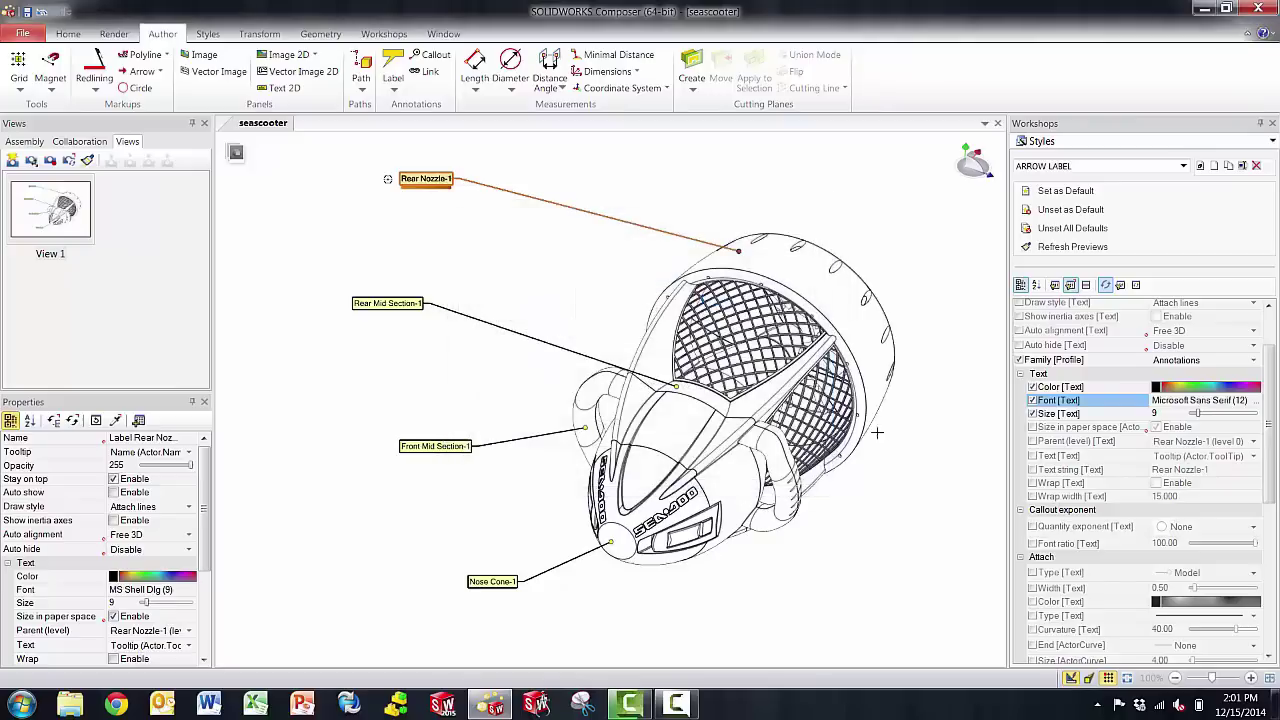
{"action": "left_click", "coordinate": [1168, 415]}
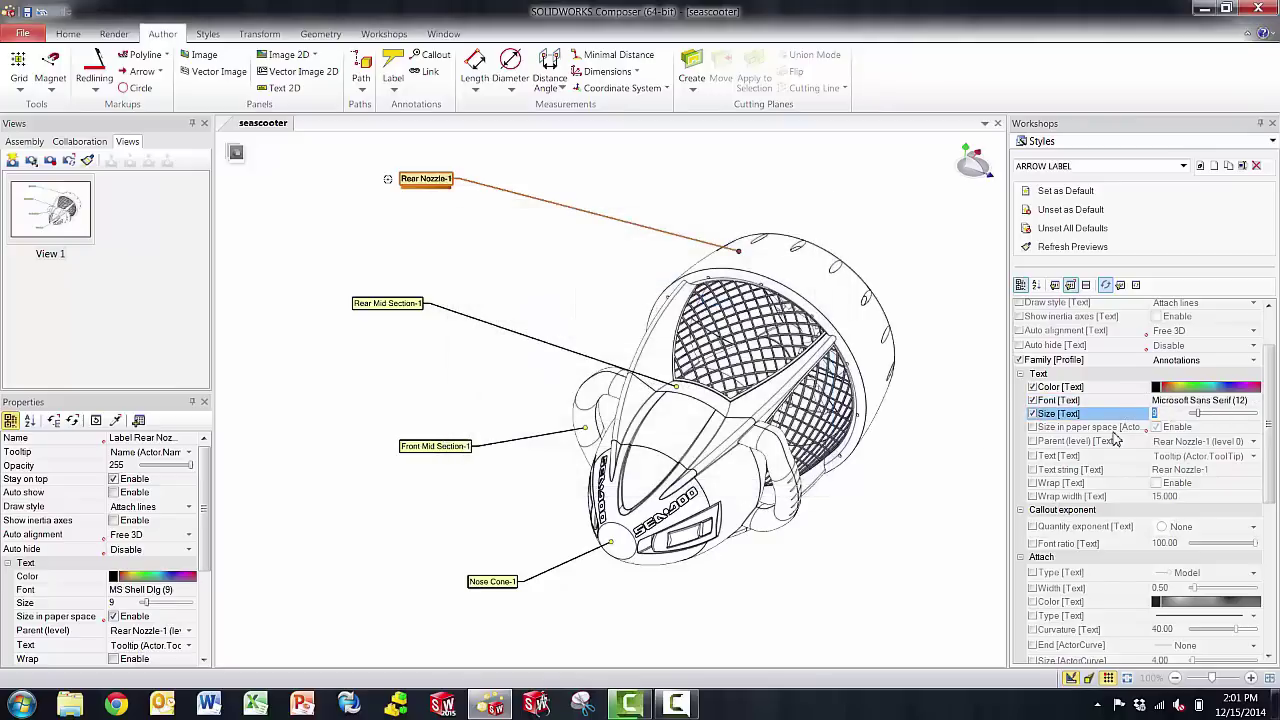
{"action": "type", "text": "12"}
- Set ARROW LABEL's attach type to Line and end its leaders with a bold arrow
{"action": "left_click_drag", "start_coordinate": [1271, 425], "coordinate": [1272, 500]}
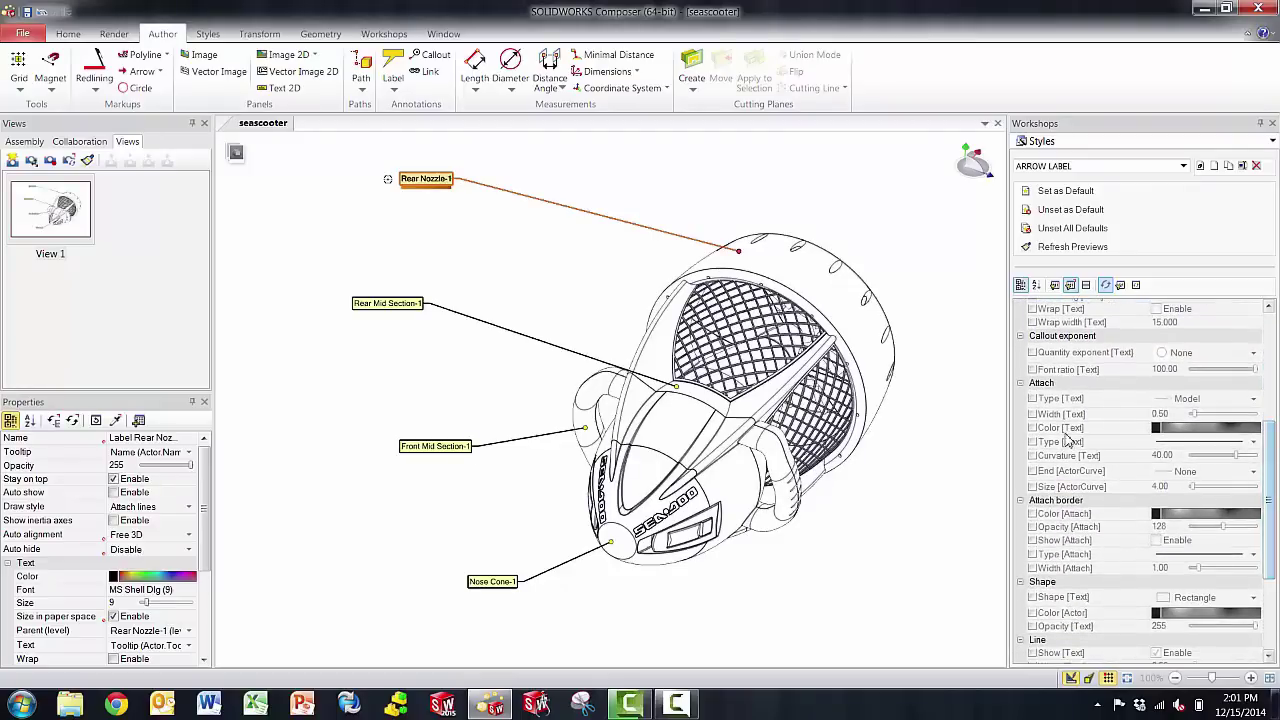
{"action": "left_click", "coordinate": [1033, 399]}
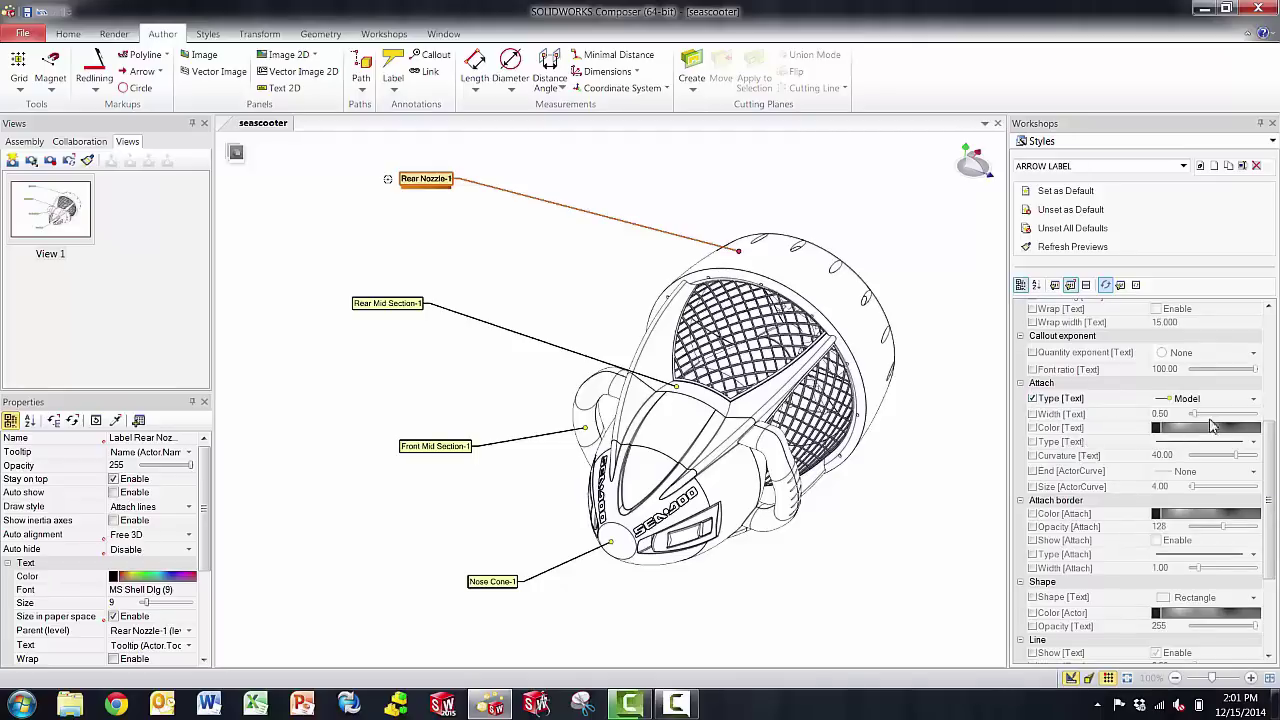
{"action": "left_click", "coordinate": [1253, 399]}
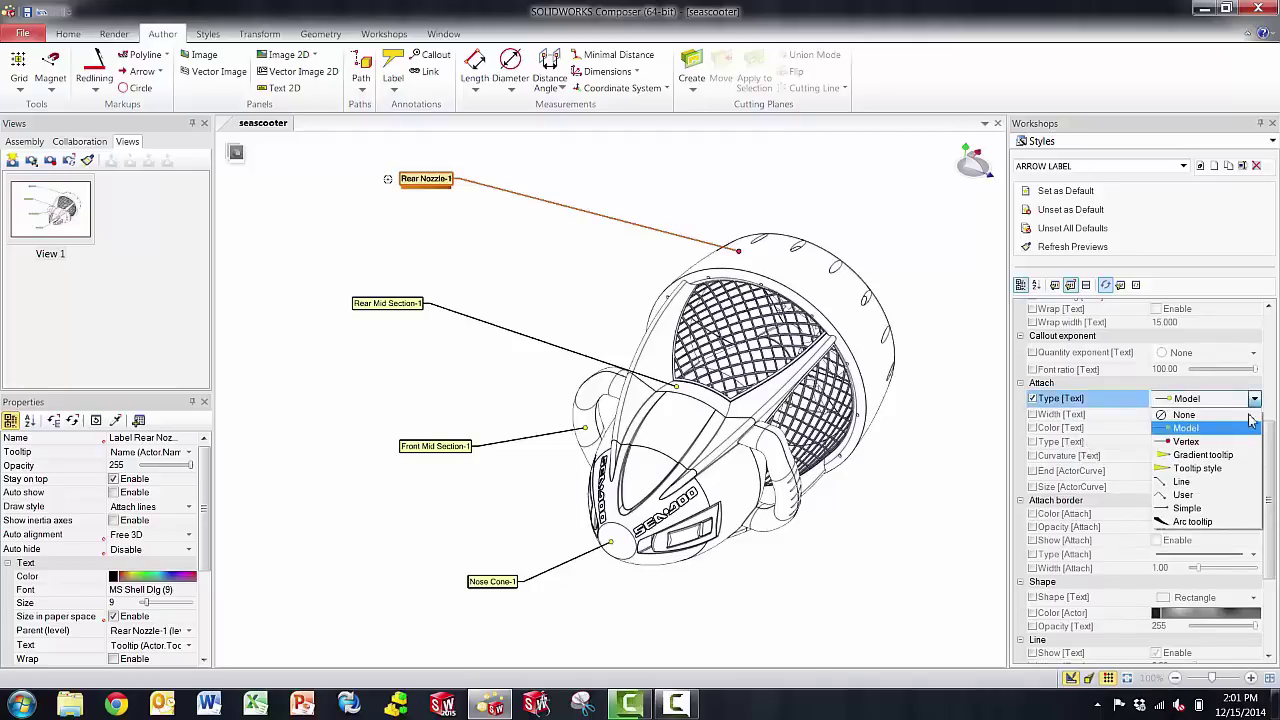
{"action": "left_click", "coordinate": [1222, 483]}
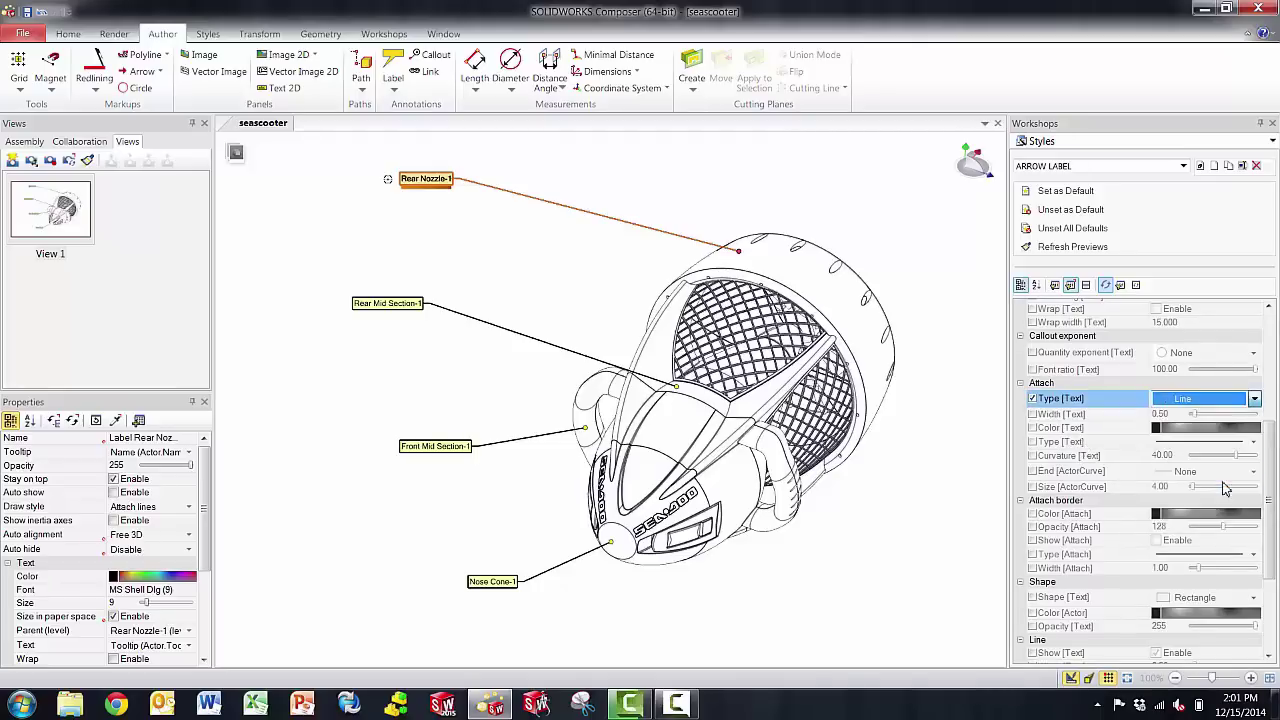
{"action": "left_click", "coordinate": [1032, 471]}
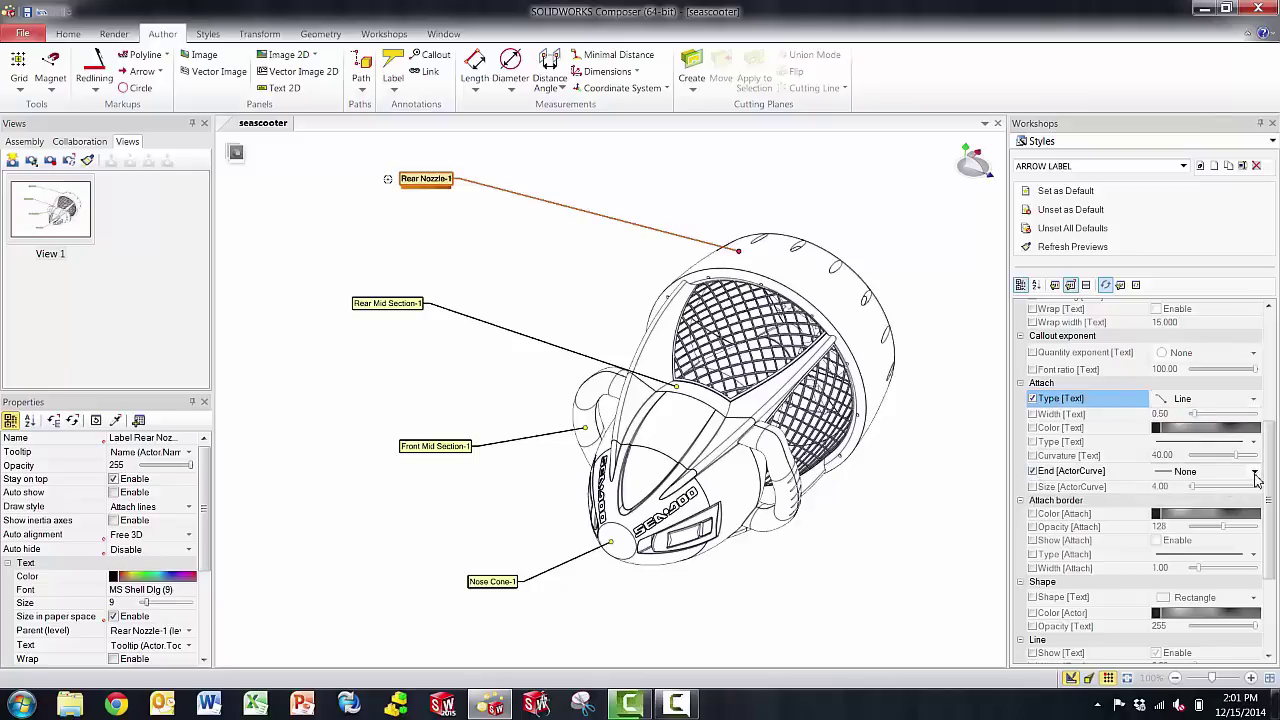
{"action": "left_click", "coordinate": [1253, 471]}
{"action": "left_click", "coordinate": [1203, 508]}
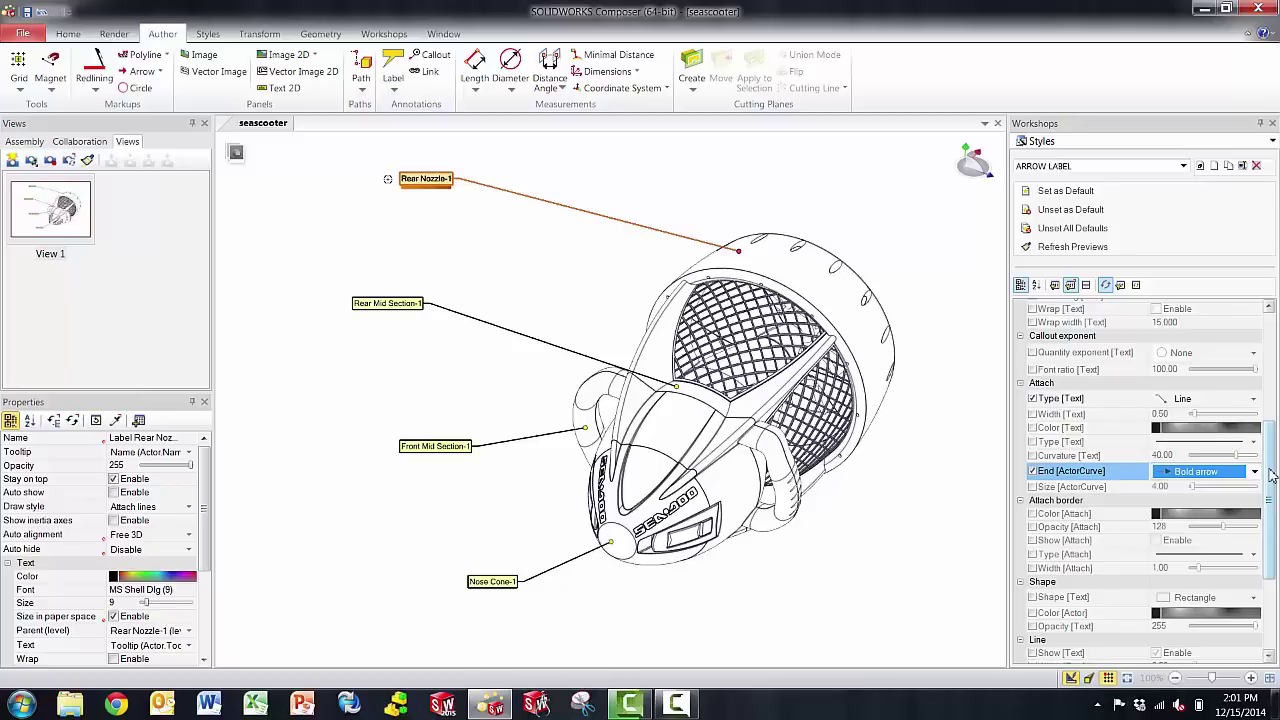
{"action": "left_click_drag", "start_coordinate": [1271, 474], "coordinate": [1271, 560]}
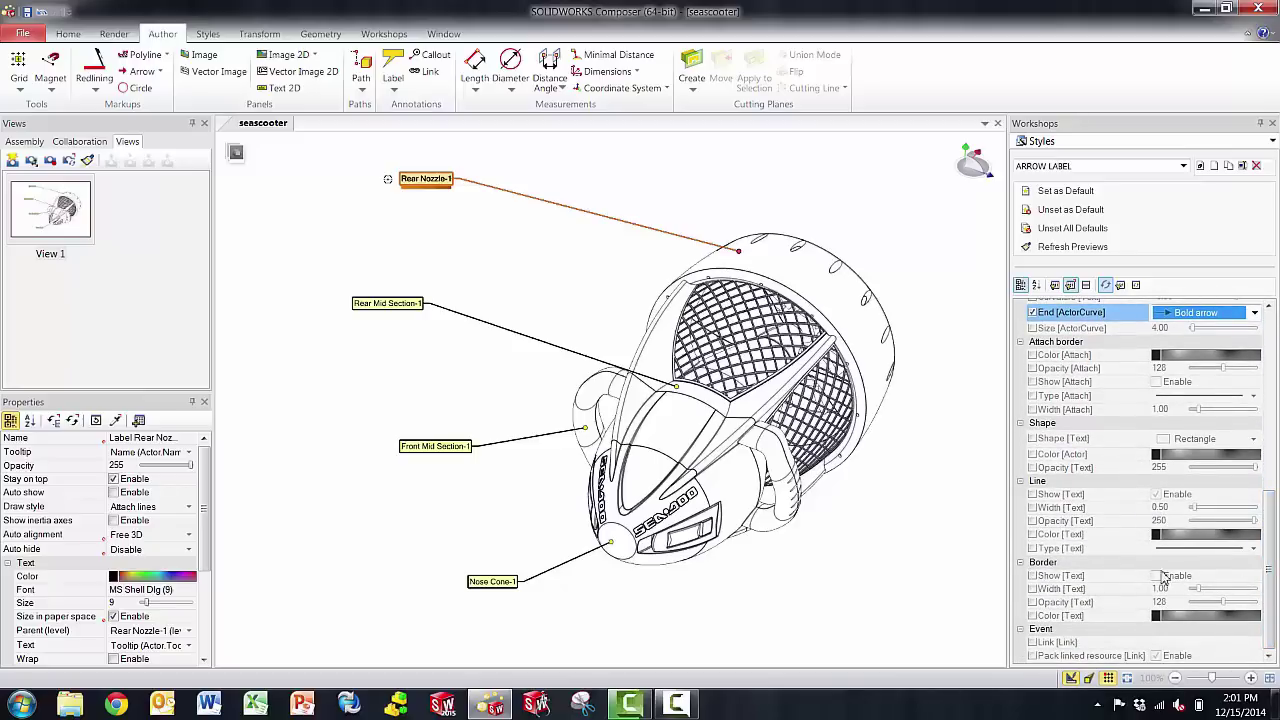
- Enable Shape [Text] for ARROW LABEL and change it from Rectangle to None
{"action": "left_click", "coordinate": [1269, 655]}
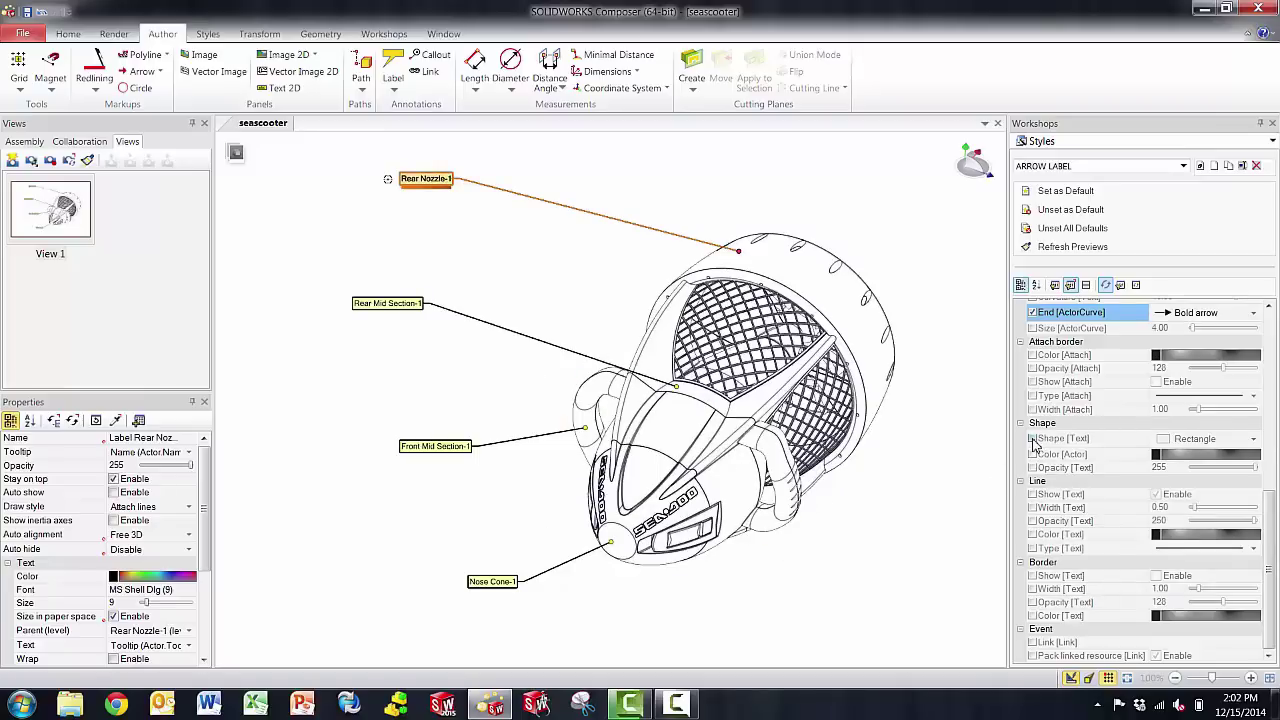
{"action": "left_click", "coordinate": [1033, 439]}
{"action": "left_click", "coordinate": [1254, 439]}
{"action": "left_click", "coordinate": [1240, 455]}
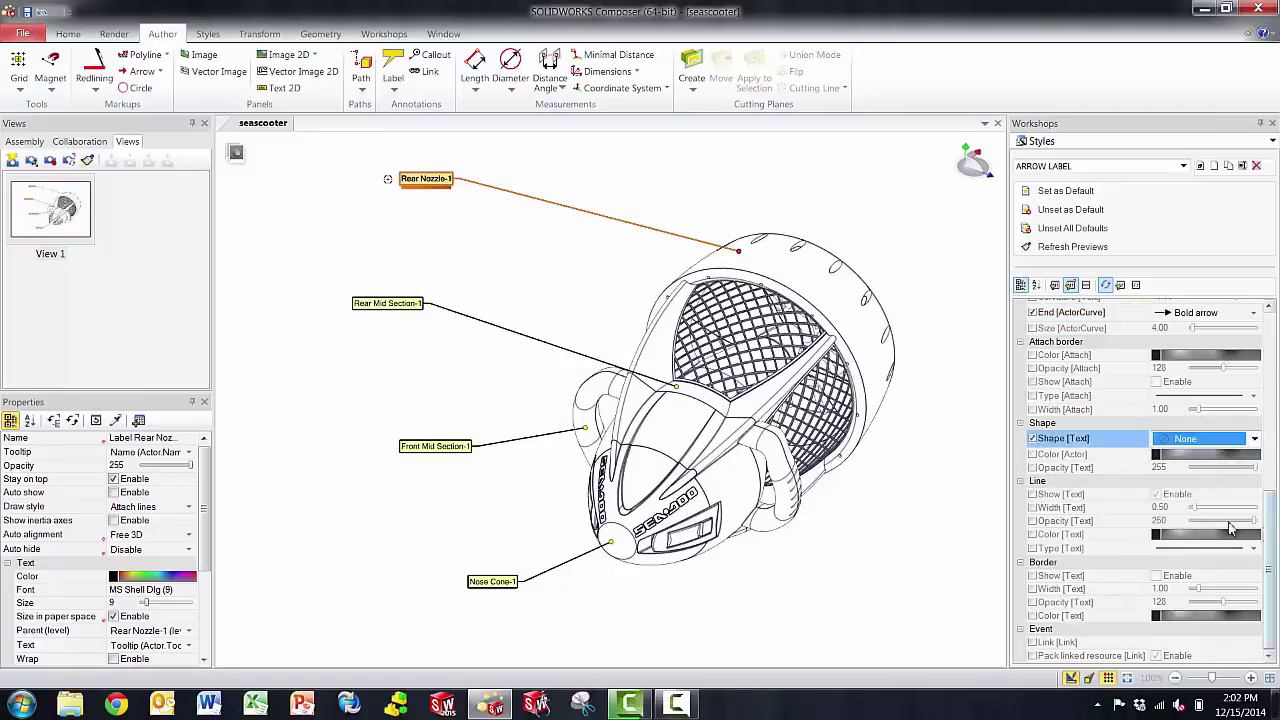
{"action": "left_click", "coordinate": [1033, 454]}
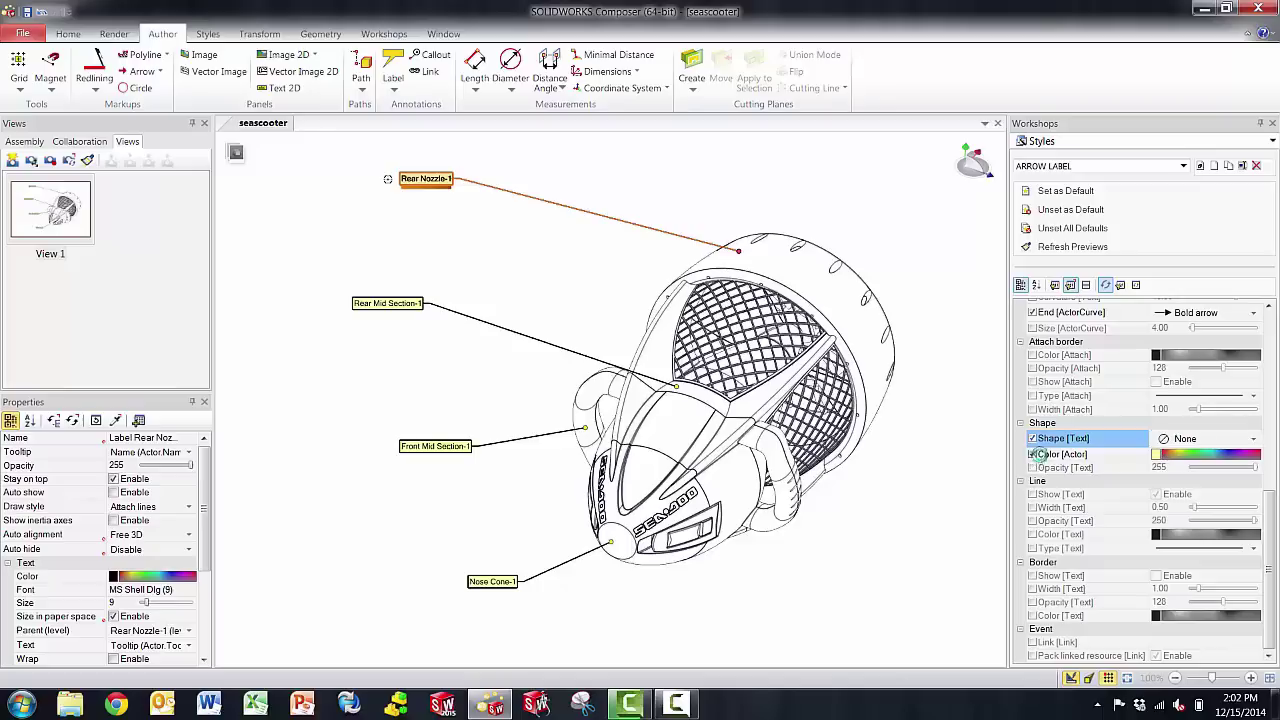
{"action": "left_click", "coordinate": [1032, 454]}
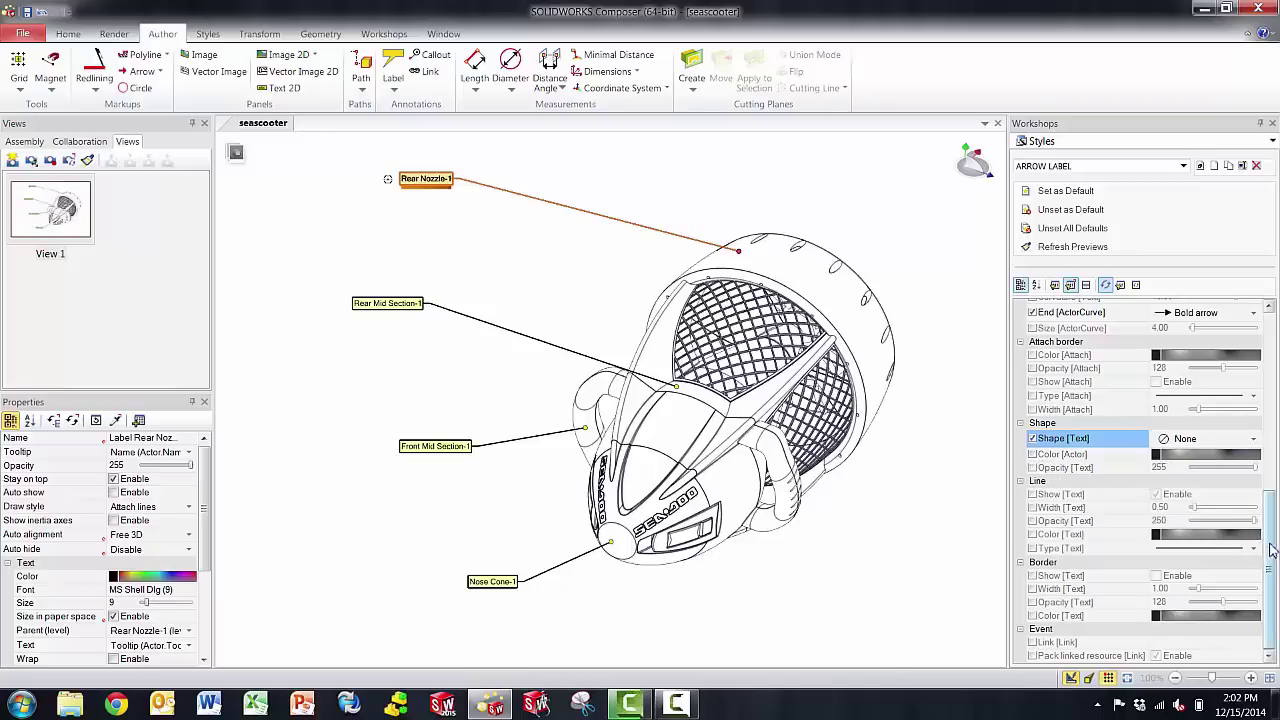
{"action": "left_click_drag", "start_coordinate": [1272, 550], "coordinate": [1274, 512]}
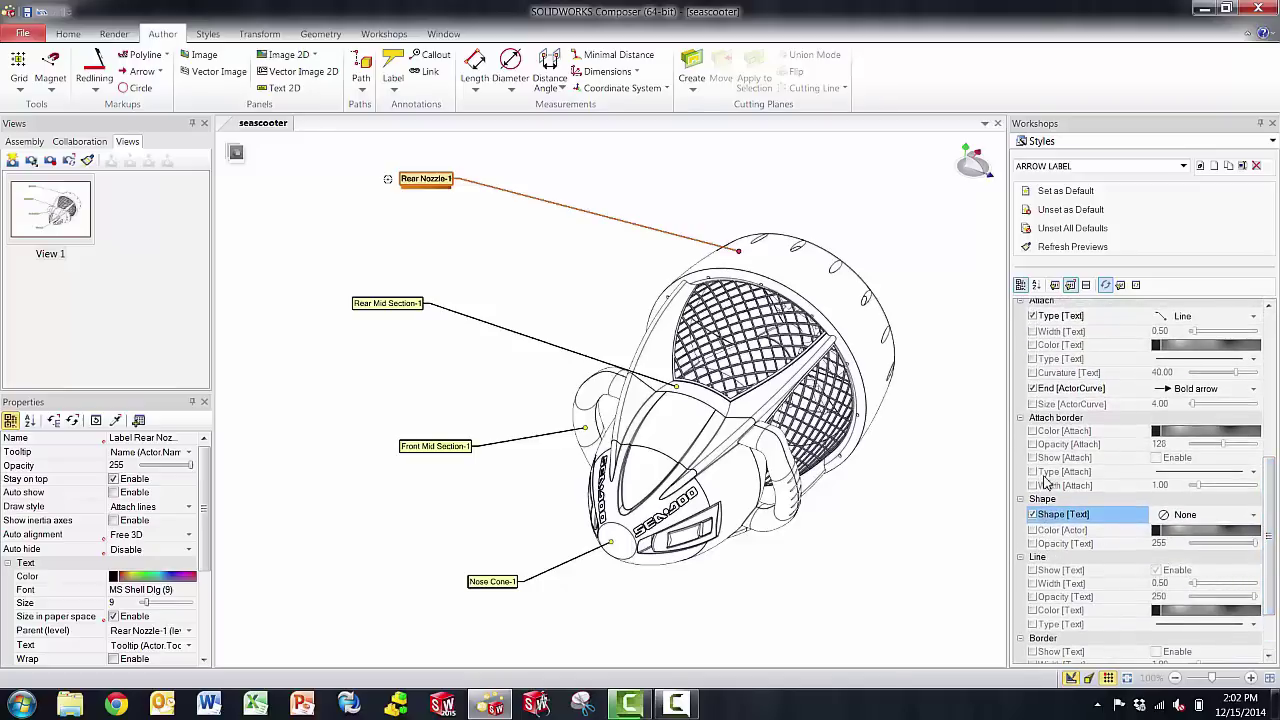
{"action": "left_click_drag", "start_coordinate": [1271, 536], "coordinate": [1271, 480]}
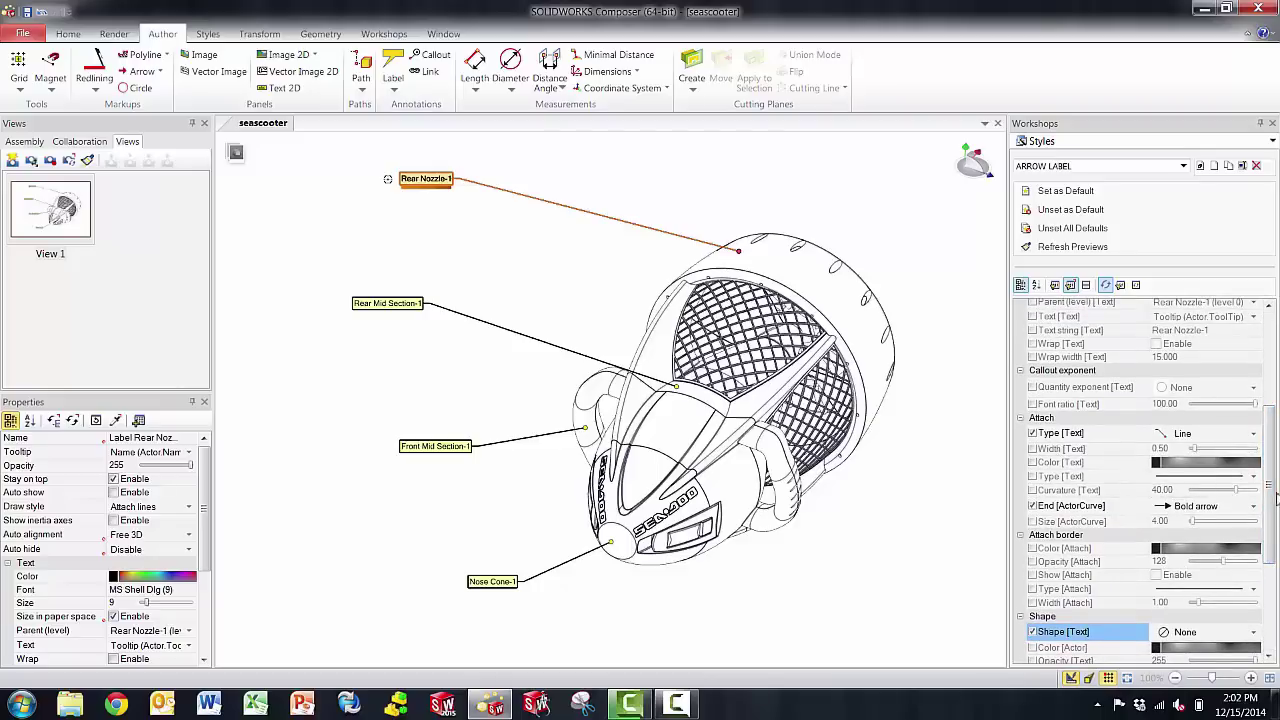
{"action": "left_click_drag", "start_coordinate": [1275, 497], "coordinate": [1271, 405]}
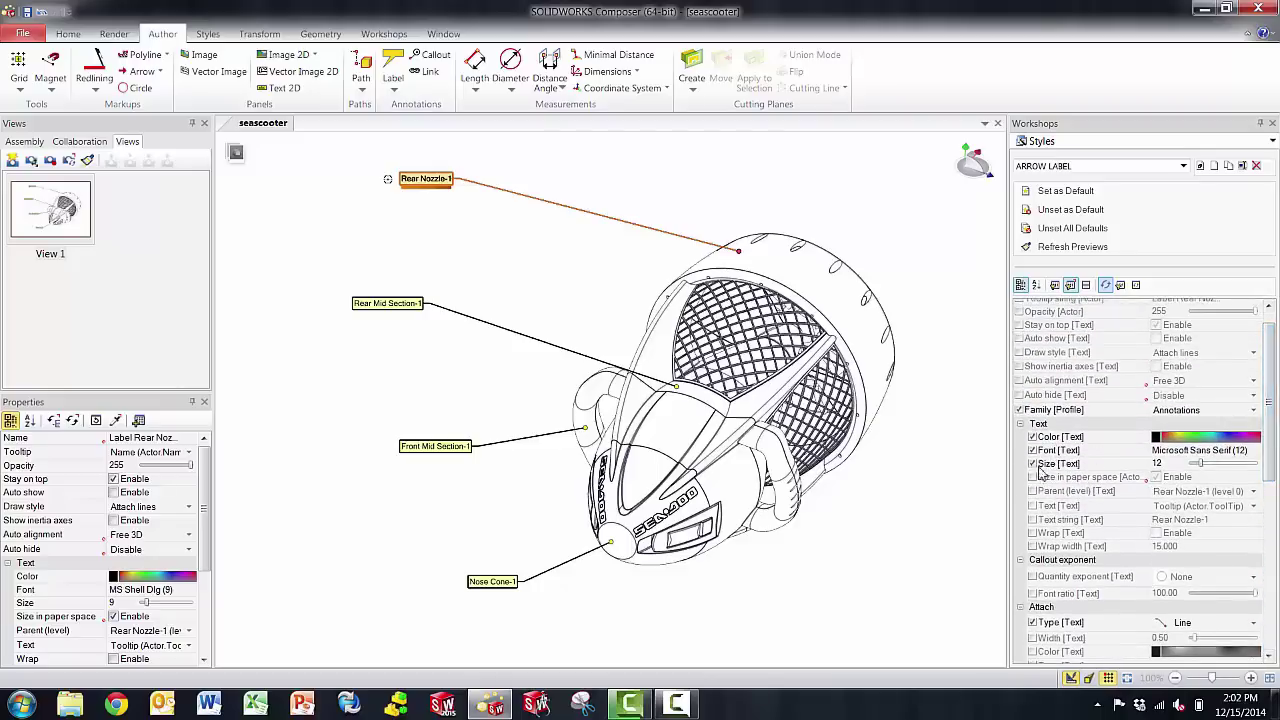
{"action": "left_click_drag", "start_coordinate": [1268, 430], "coordinate": [1274, 640]}
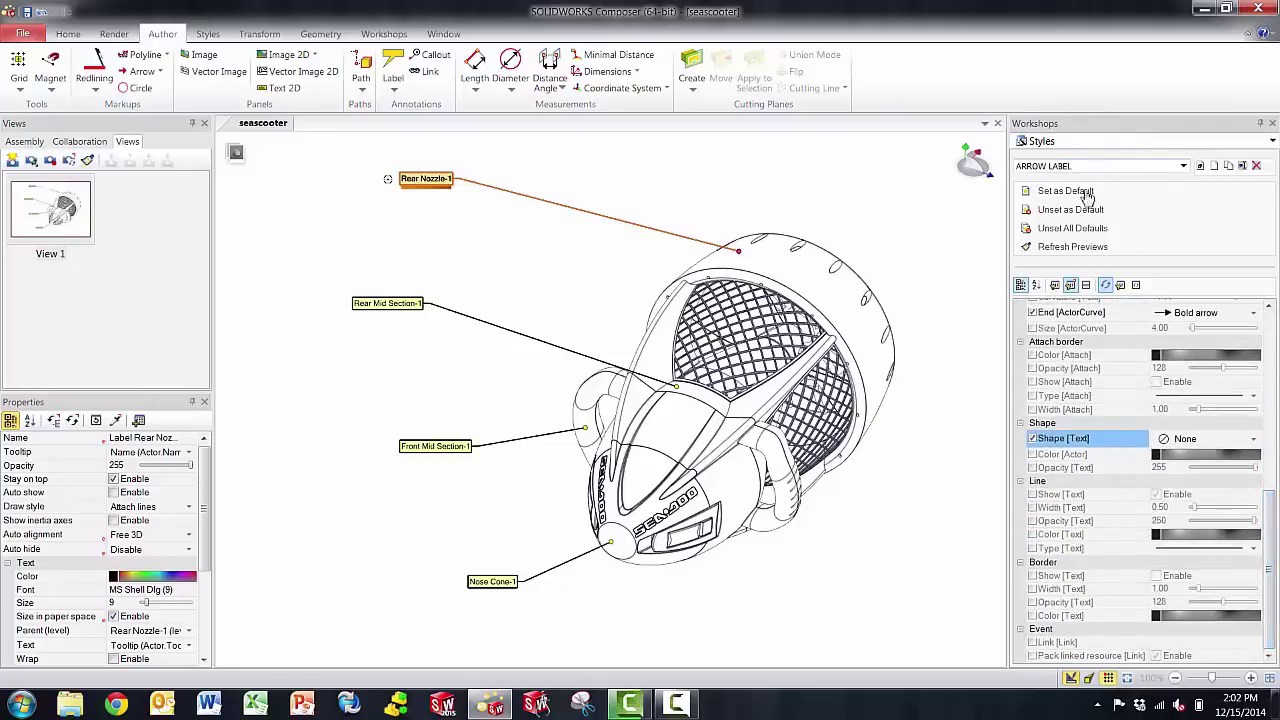
- Reselect ARROW LABEL in the style list, set it as default, and show the style gallery
{"action": "left_click", "coordinate": [1183, 166]}
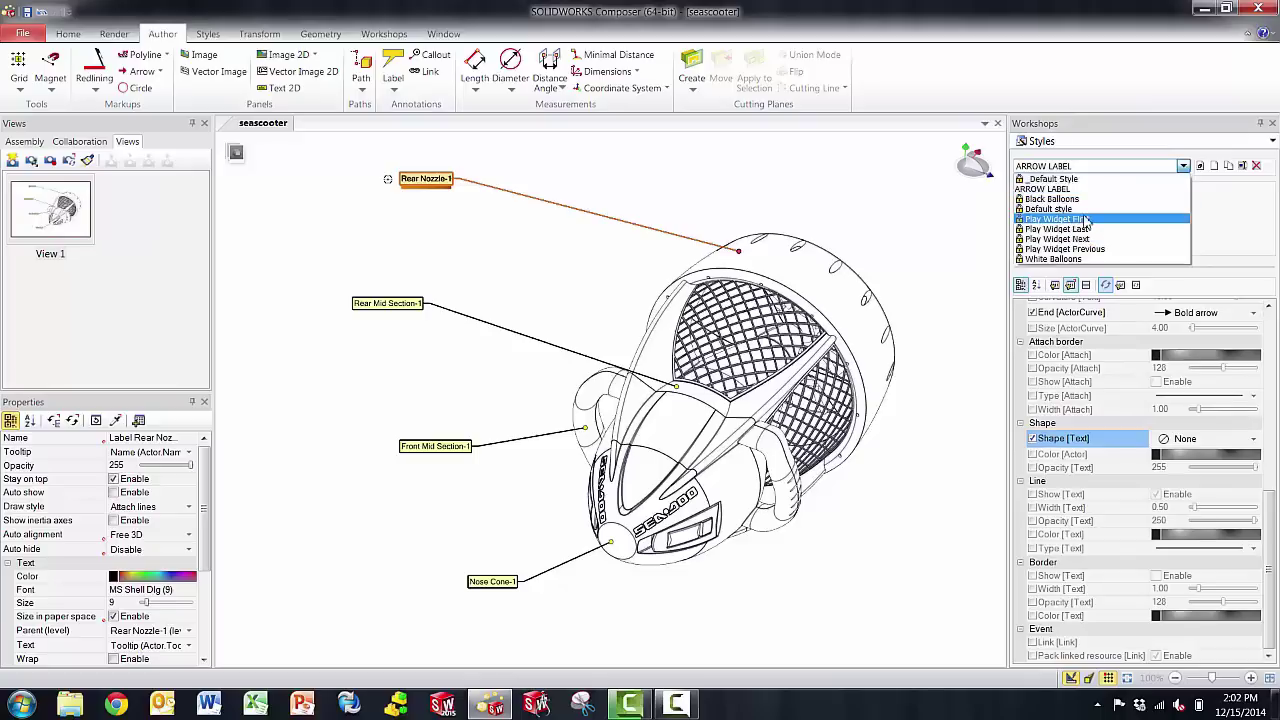
{"action": "left_click", "coordinate": [1262, 244]}
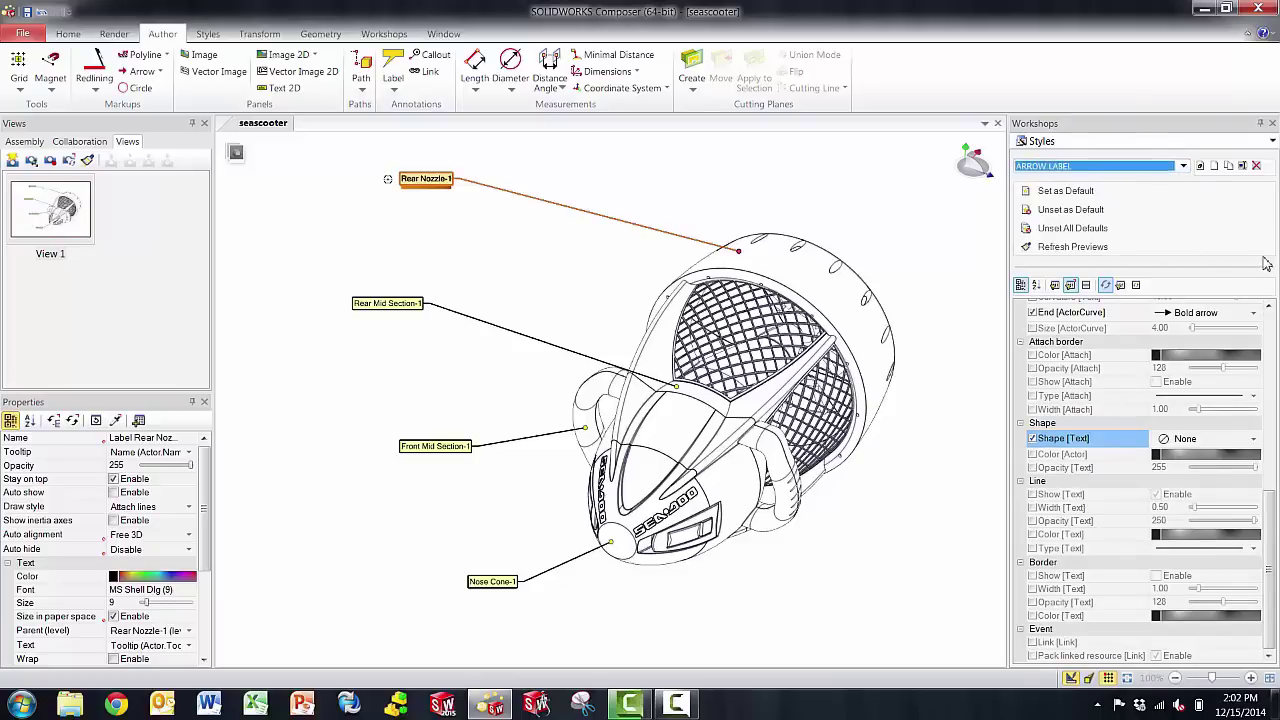
{"action": "left_click", "coordinate": [1066, 191]}
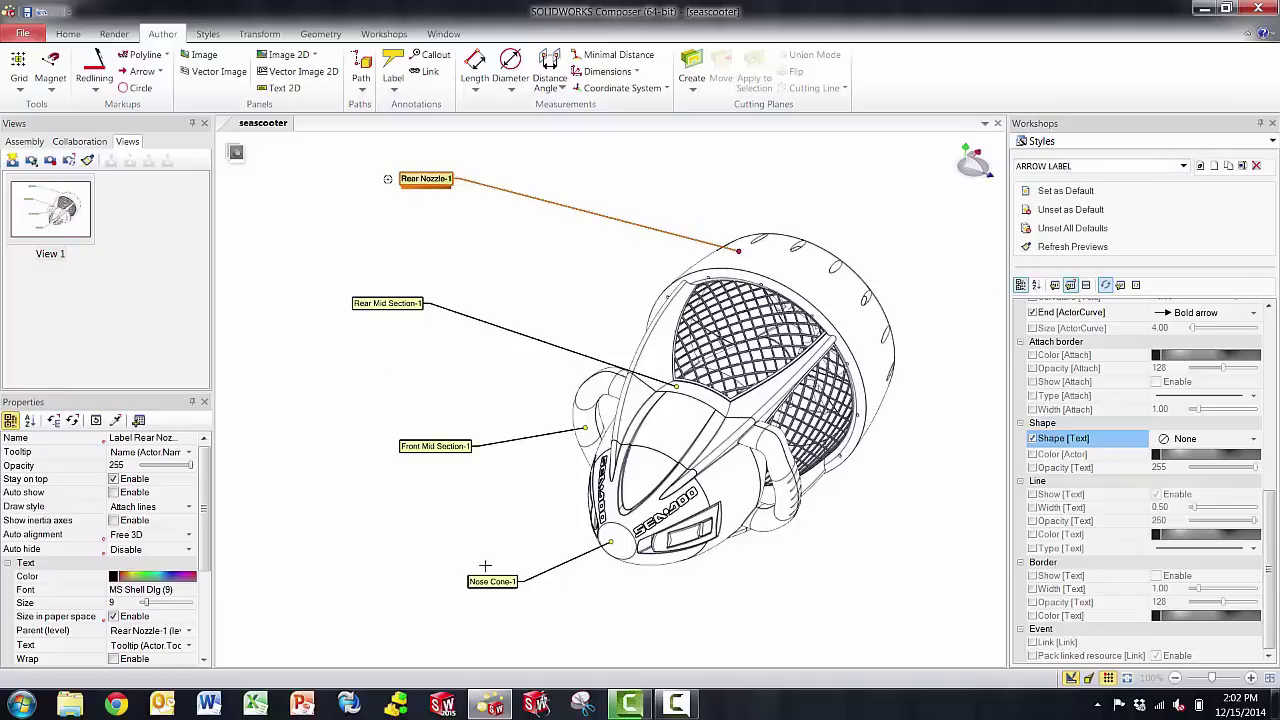
{"action": "left_click", "coordinate": [208, 35]}
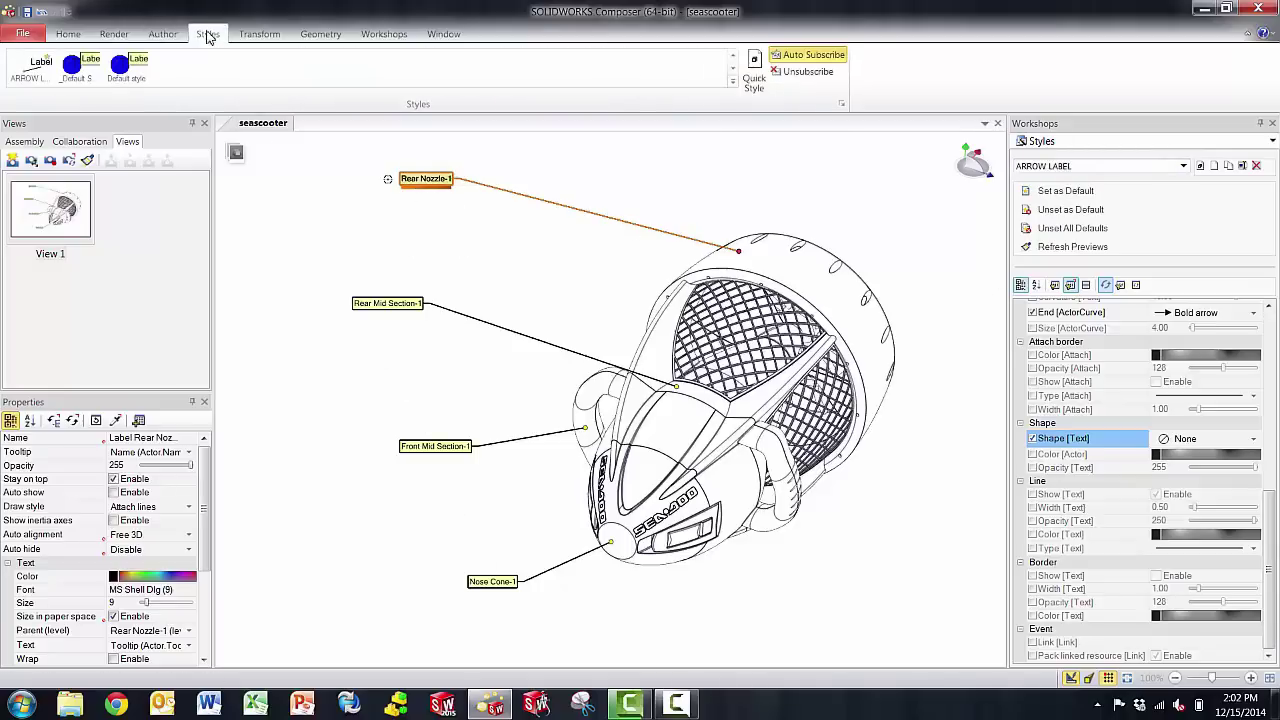
- Expand the Styles gallery so ARROW LABEL shows under Annotations, apart from the Generic styles
{"action": "left_click", "coordinate": [734, 82]}
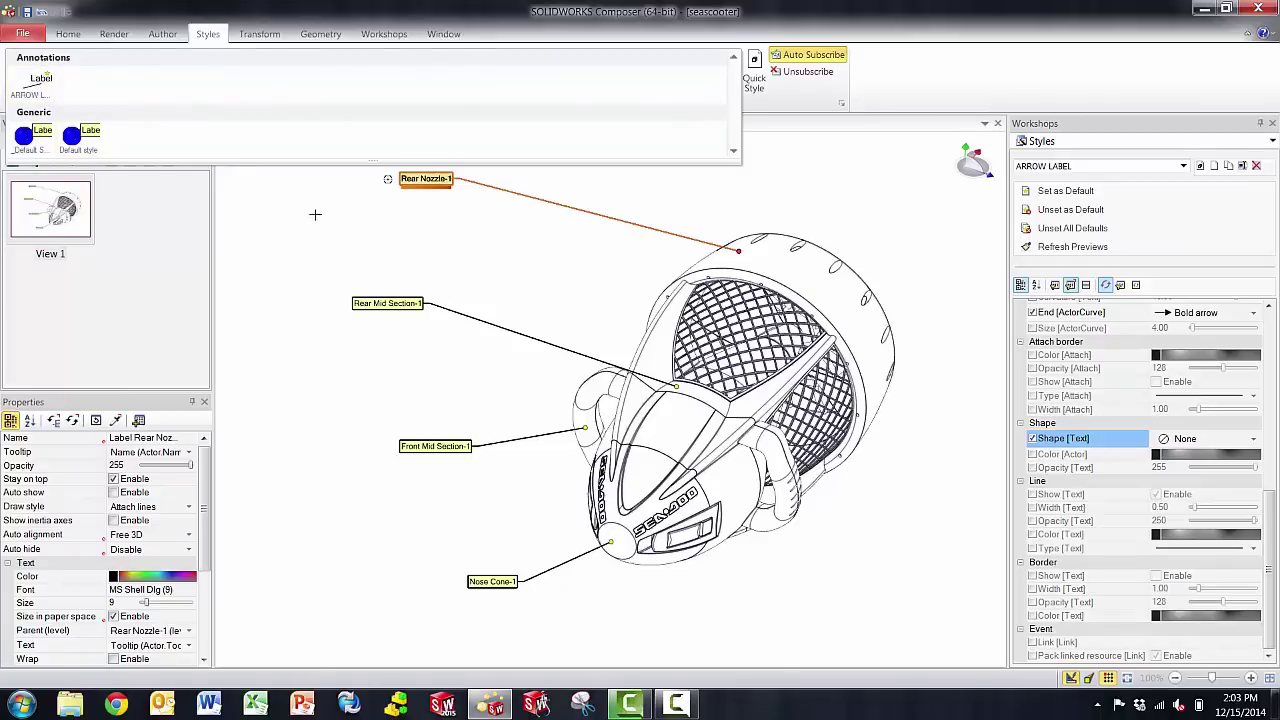
- Restyle the Rear Nozzle, Rear Mid Section and Front Mid Section labels with ARROW LABEL's frameless, arrowed look
{"action": "left_click", "coordinate": [320, 246]}
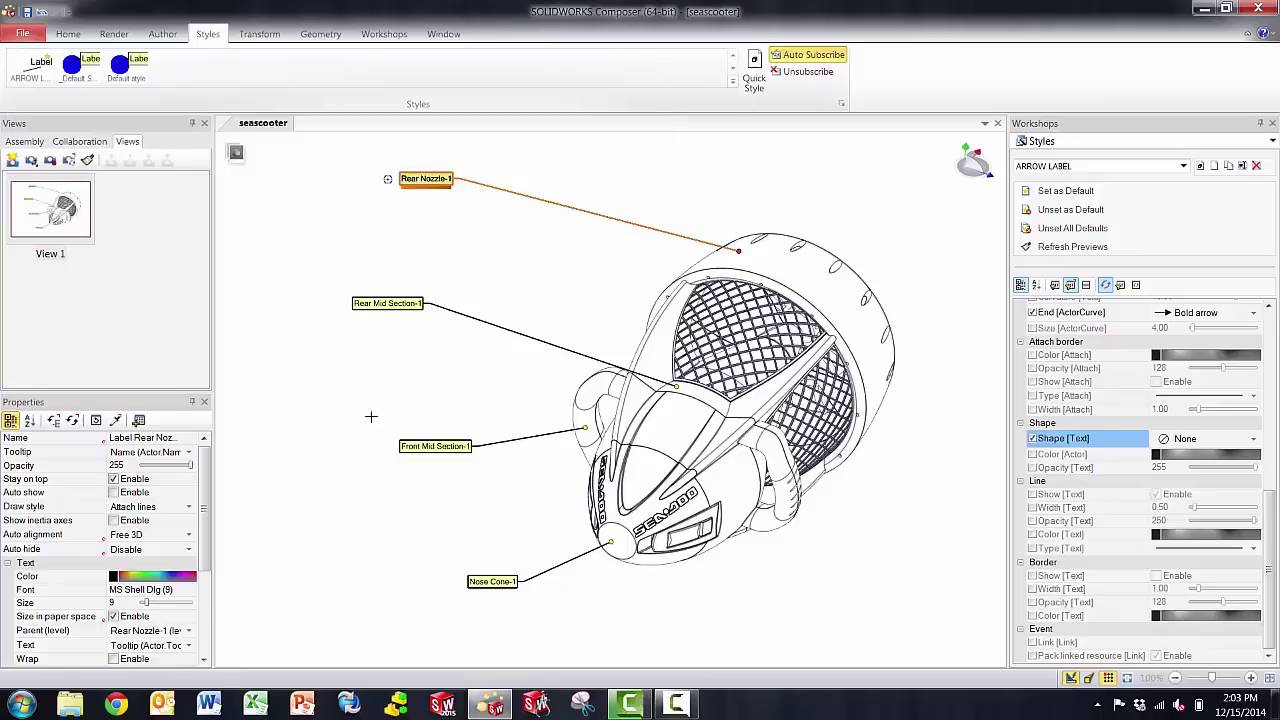
{"action": "left_click", "coordinate": [380, 304], "text": "ctrl"}
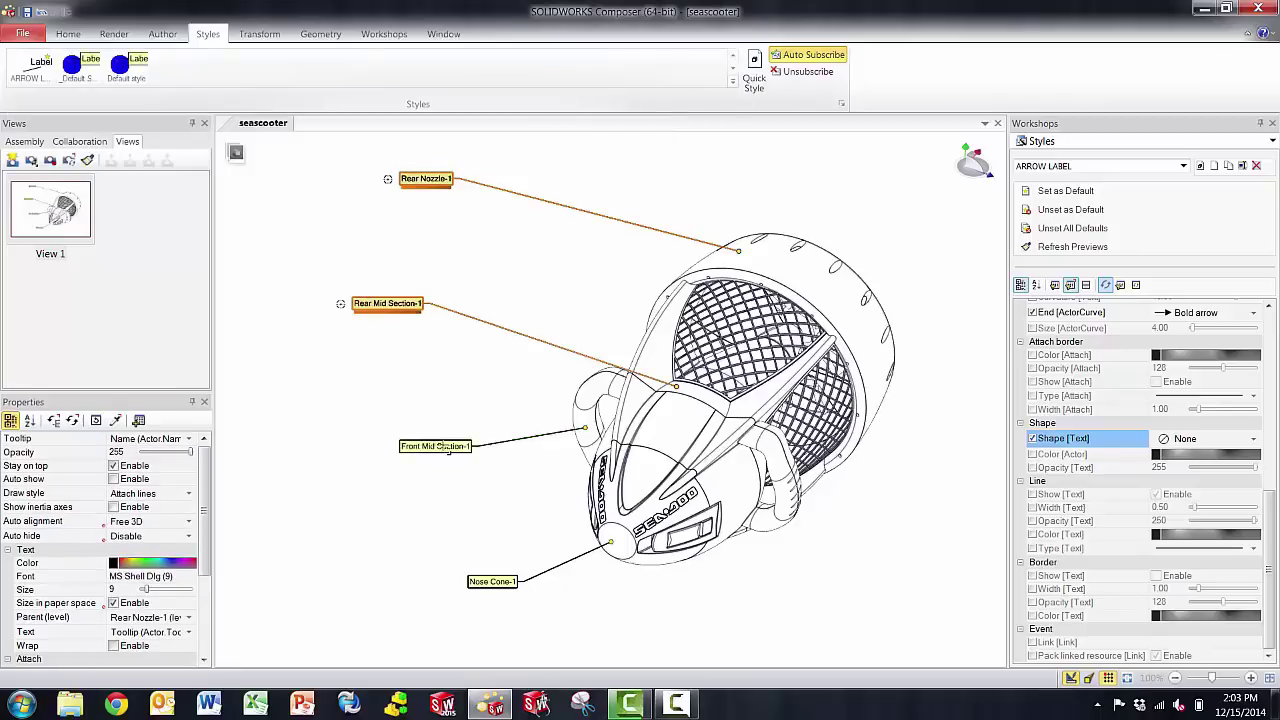
{"action": "left_click", "coordinate": [437, 442], "text": "ctrl"}
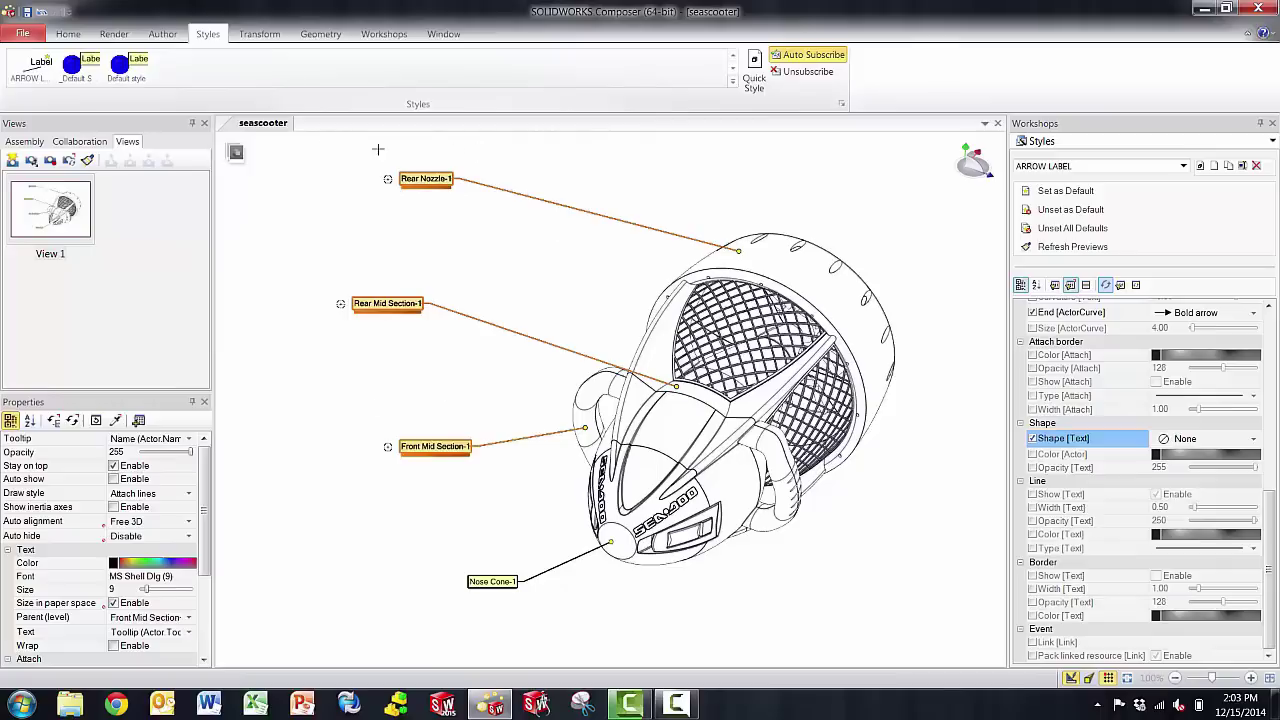
{"action": "left_click", "coordinate": [35, 75]}
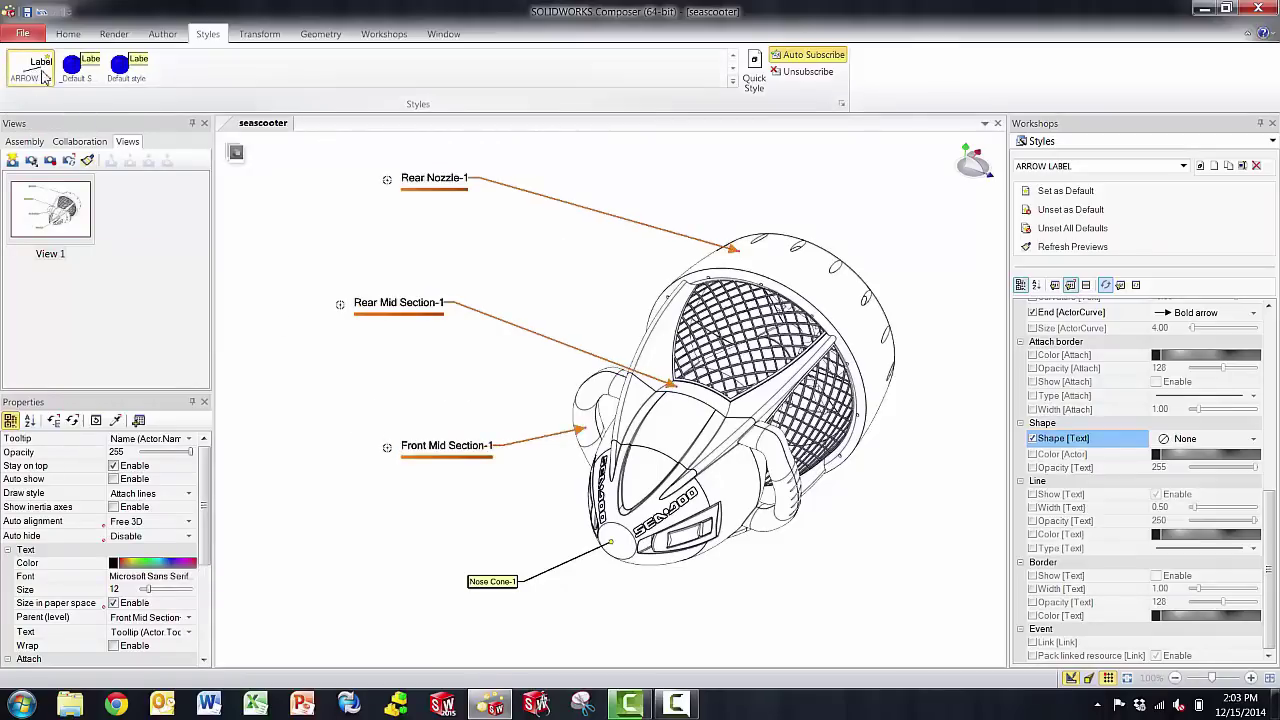
{"action": "left_click", "coordinate": [283, 331]}
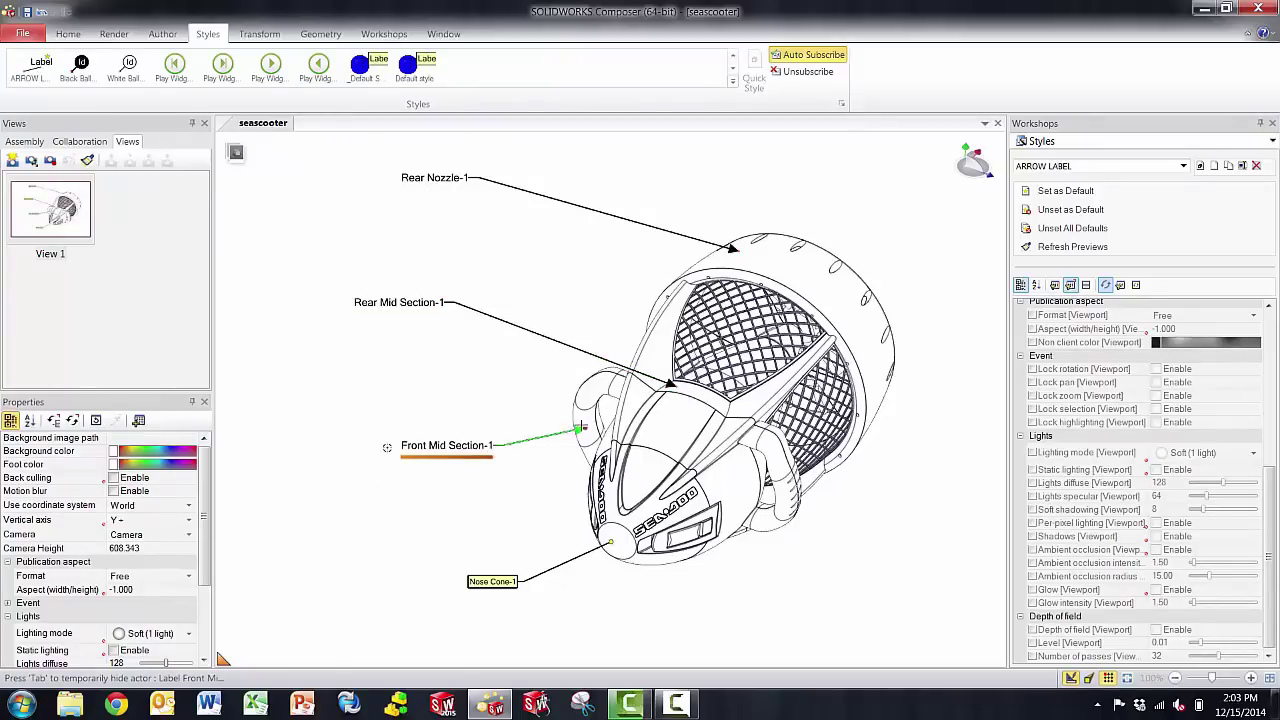
- Inspect Rear Mid Section-1's properties: subscribed to ARROW LABEL with bold arrow, no shape, size 12 text
{"action": "left_click", "coordinate": [410, 302]}
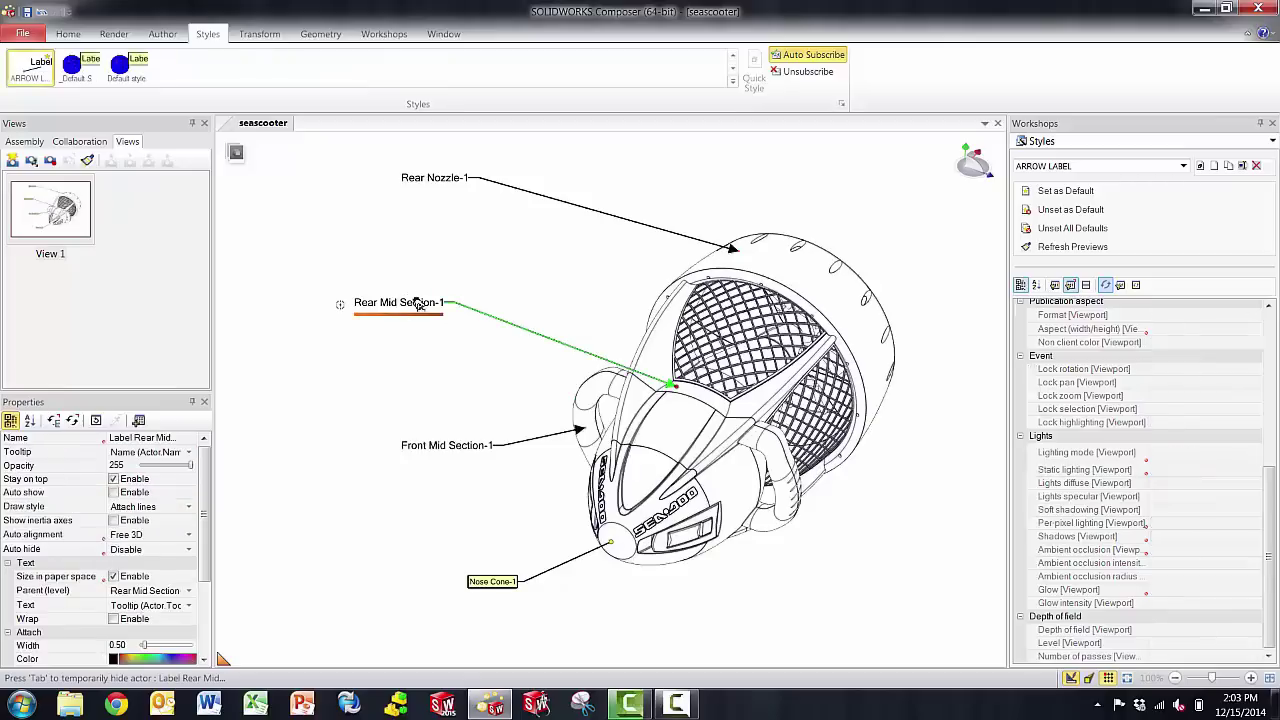
{"action": "left_click_drag", "start_coordinate": [203, 530], "coordinate": [199, 608]}
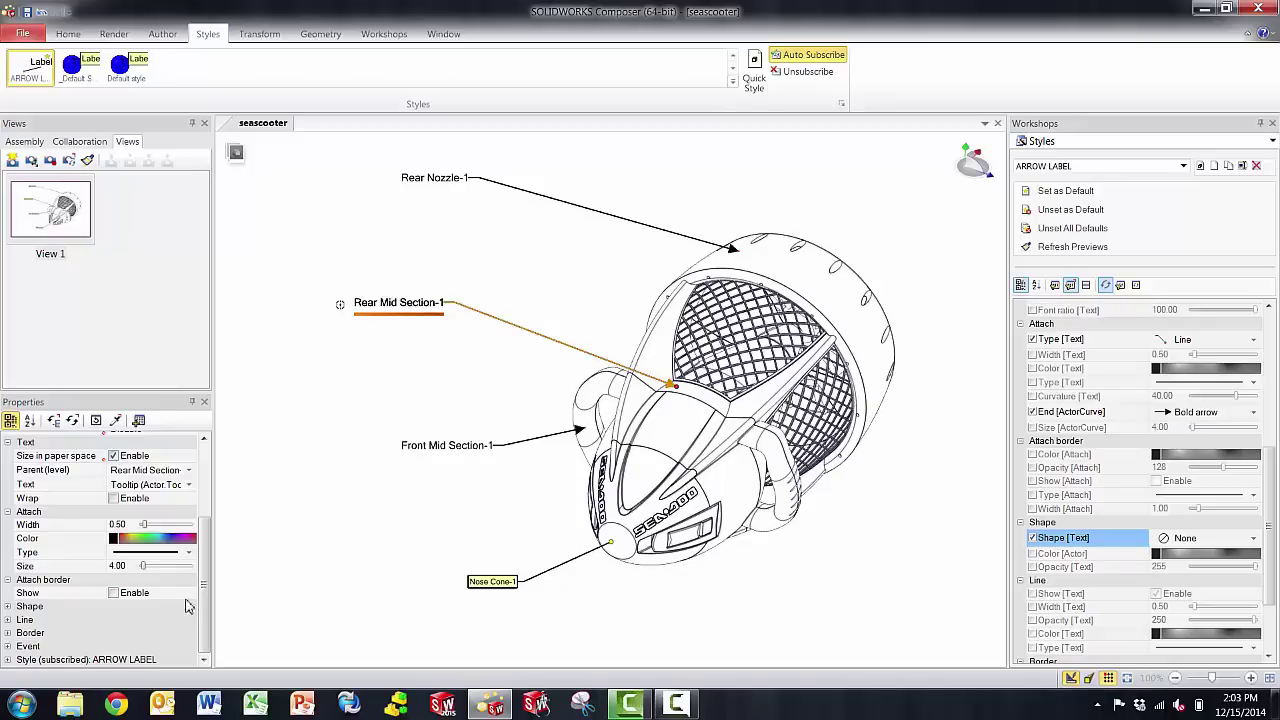
{"action": "scroll", "coordinate": [198, 580], "scroll_direction": "up", "scroll_amount": 3}
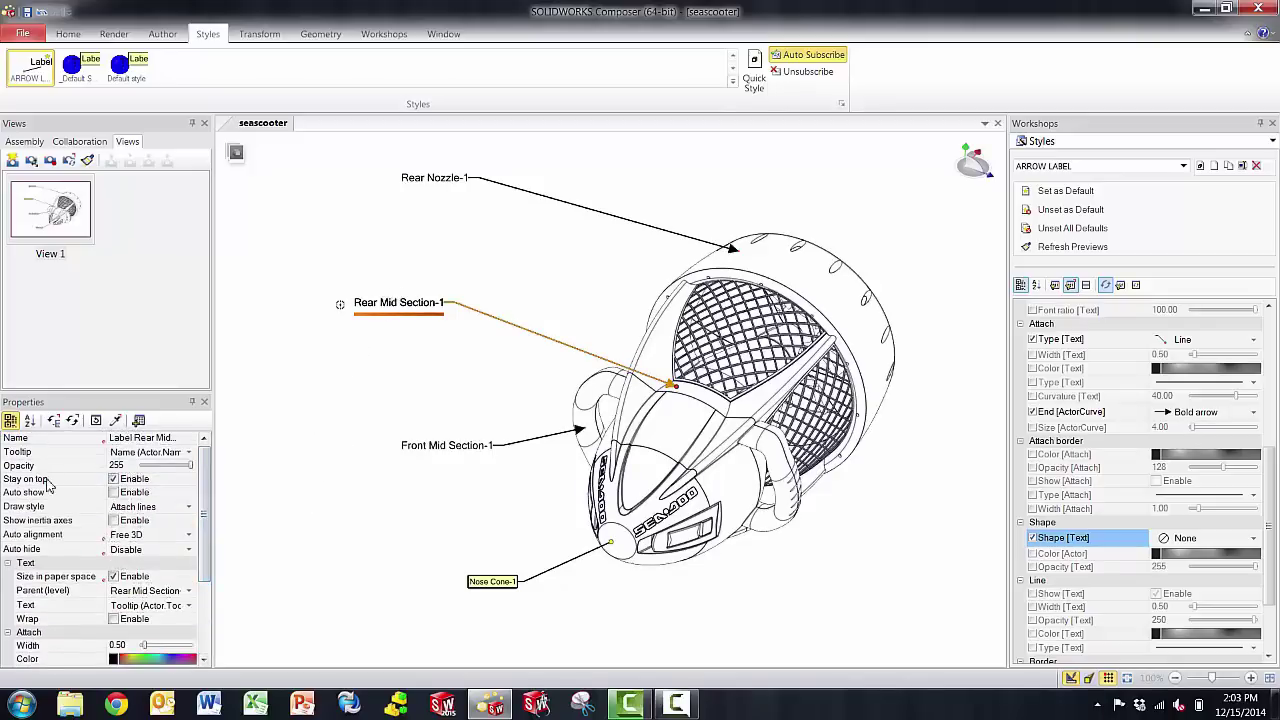
{"action": "left_click", "coordinate": [57, 580]}
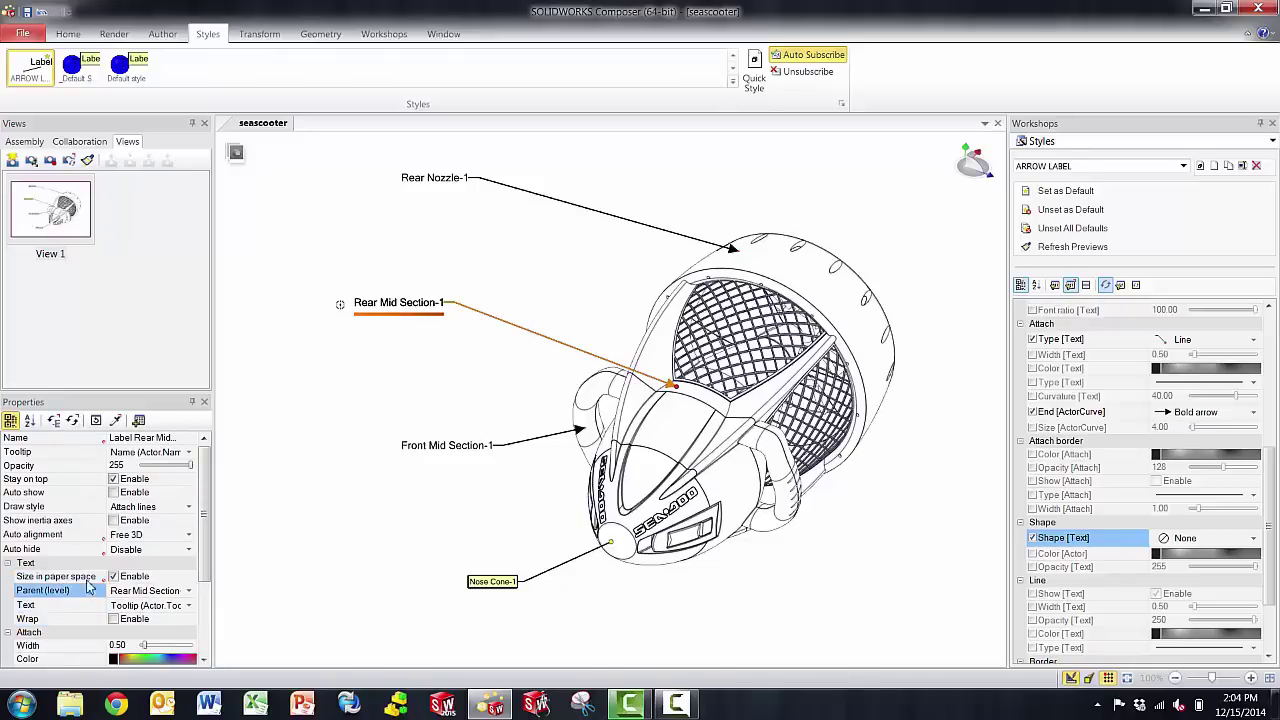
{"action": "scroll", "coordinate": [134, 597], "scroll_direction": "down", "scroll_amount": 2}
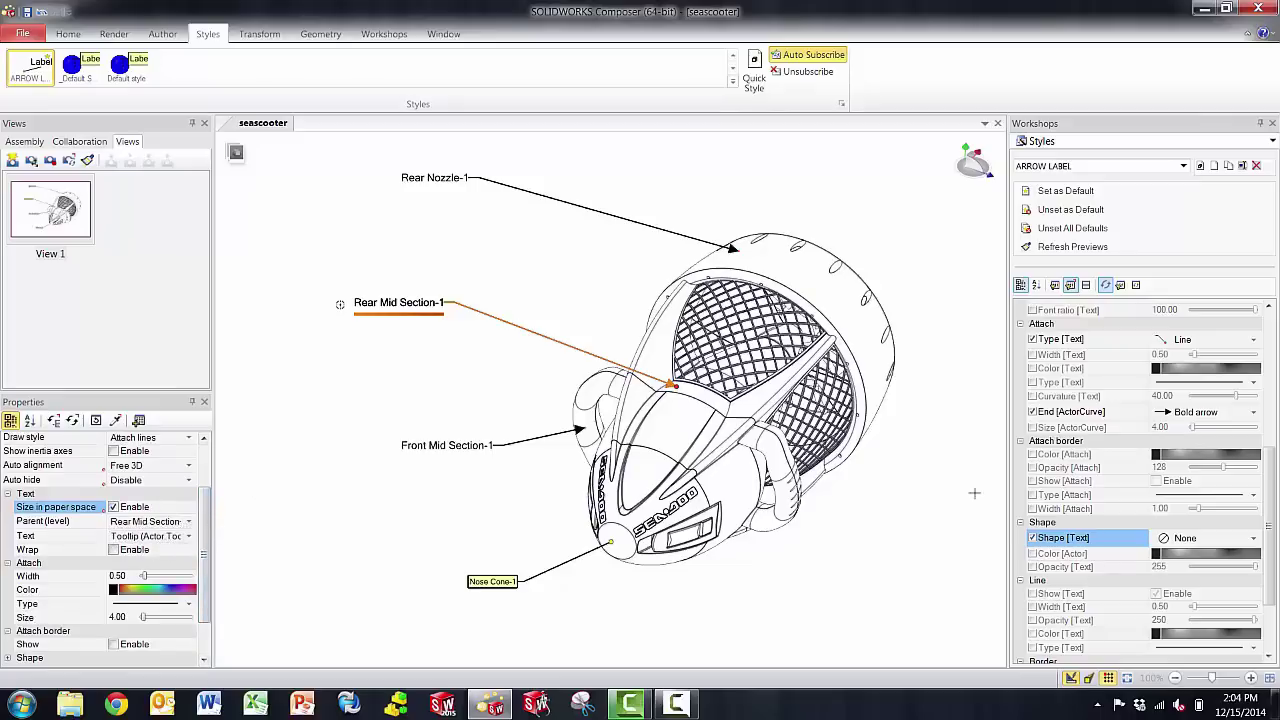
{"action": "scroll", "coordinate": [1230, 432], "scroll_direction": "up", "scroll_amount": 2}
{"action": "scroll", "coordinate": [1230, 432], "scroll_direction": "up", "scroll_amount": 3}
{"action": "scroll", "coordinate": [1230, 432], "scroll_direction": "up", "scroll_amount": 2}
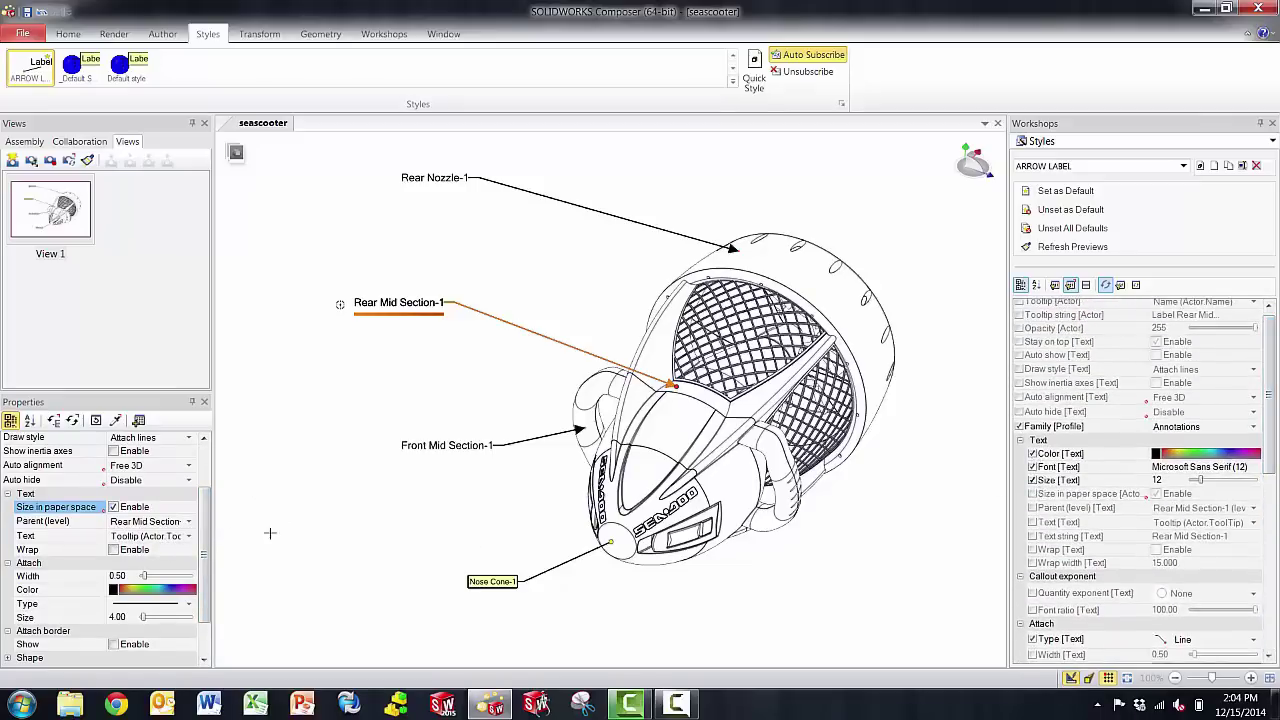
{"action": "scroll", "coordinate": [200, 530], "scroll_direction": "down", "scroll_amount": 2}
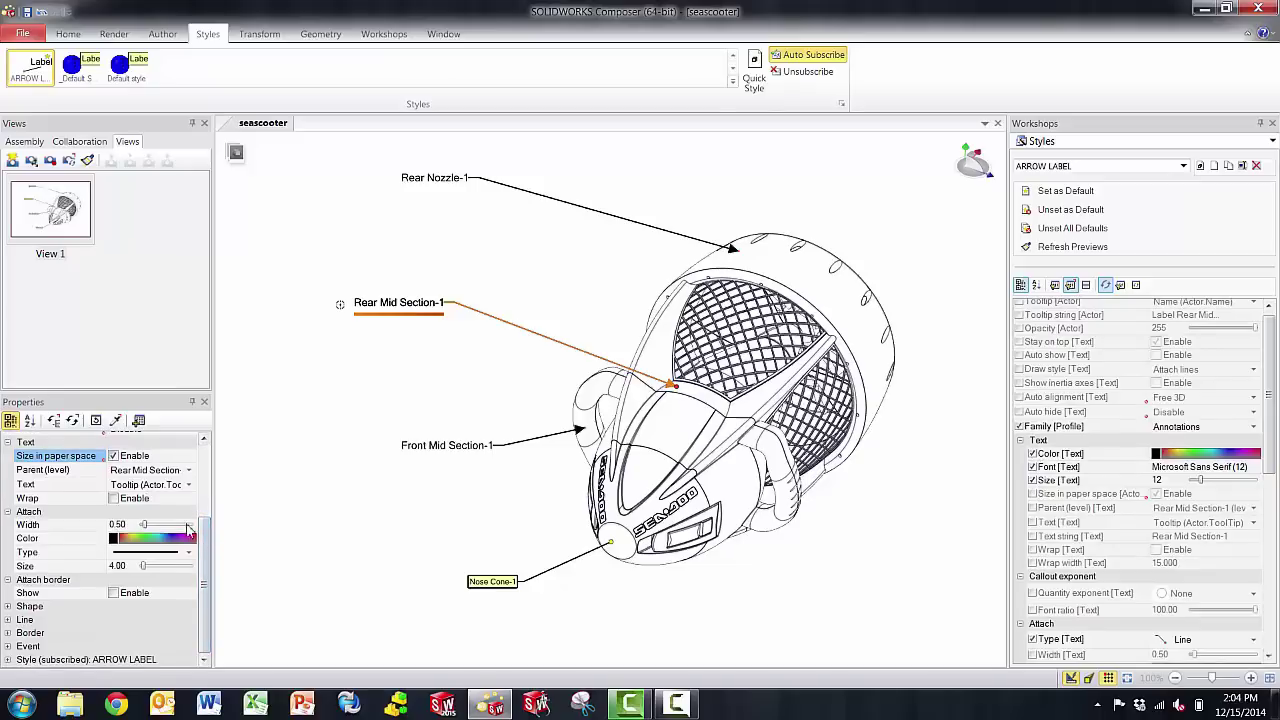
{"action": "left_click", "coordinate": [7, 661]}
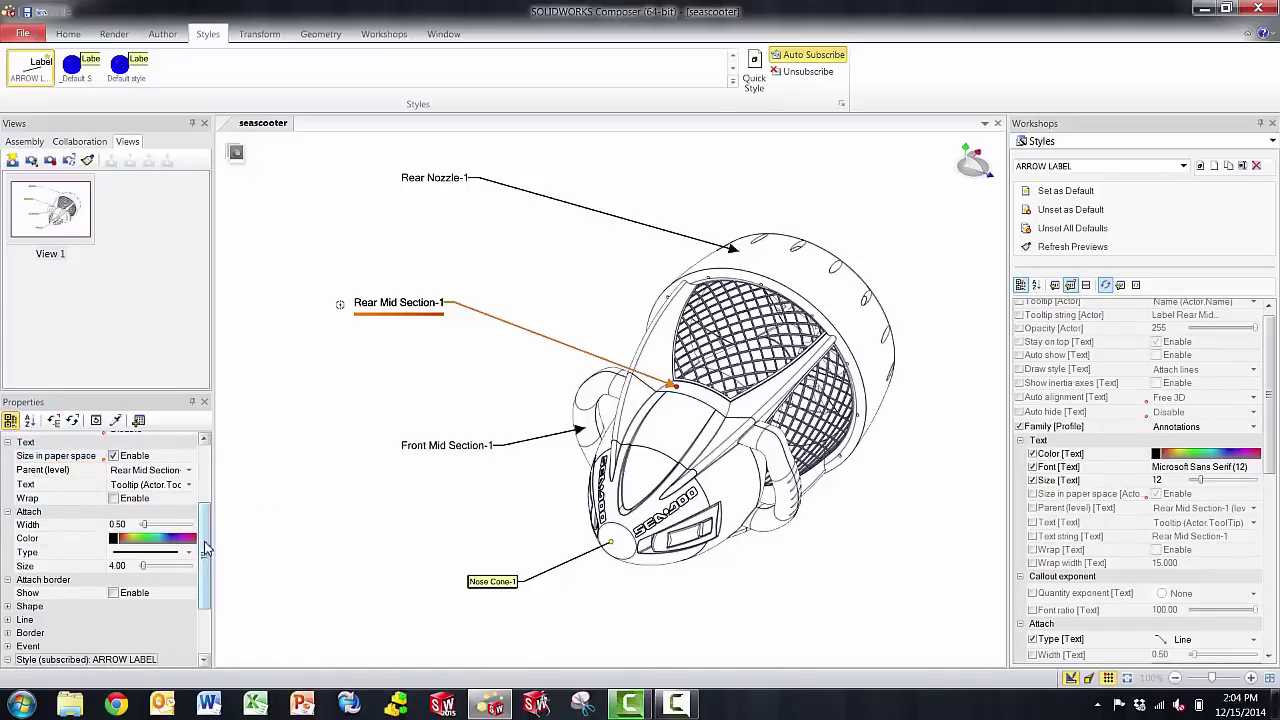
{"action": "left_click_drag", "start_coordinate": [205, 548], "coordinate": [205, 588]}
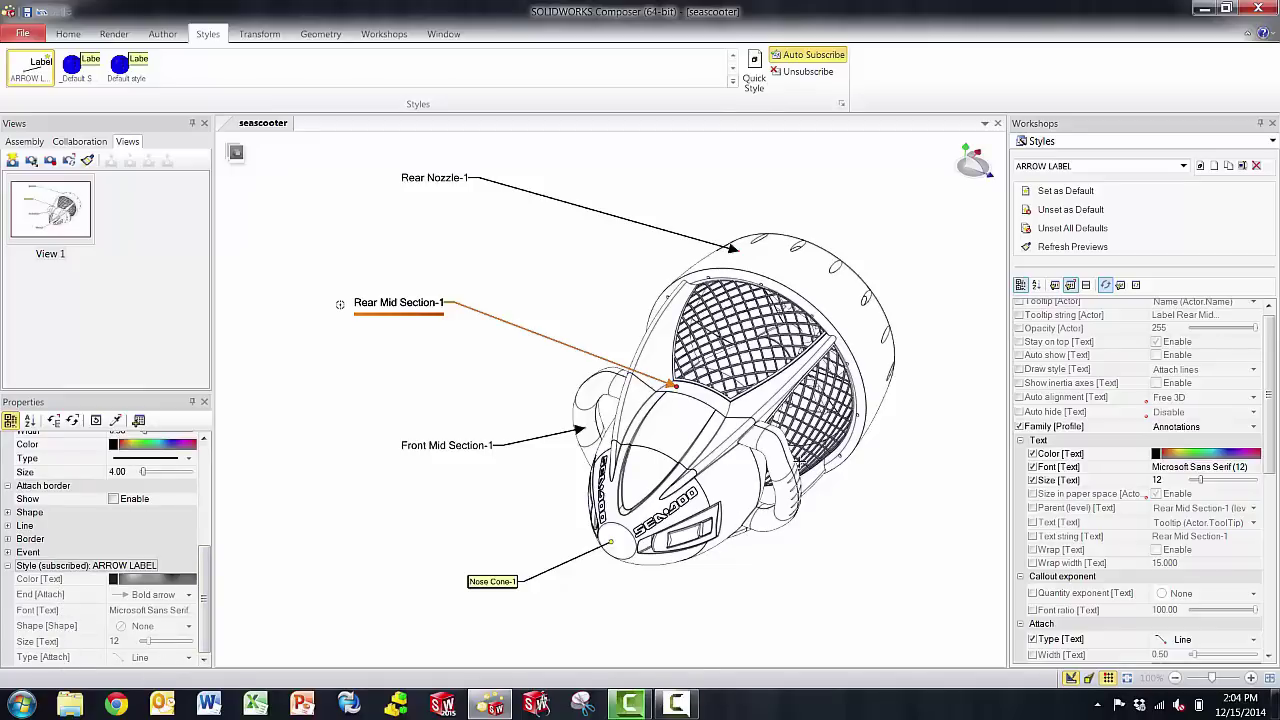
- Enable Auto Subscribe and make ARROW LABEL's text colour black after briefly trying red
{"action": "left_click", "coordinate": [820, 62]}
{"action": "left_click", "coordinate": [1158, 456]}
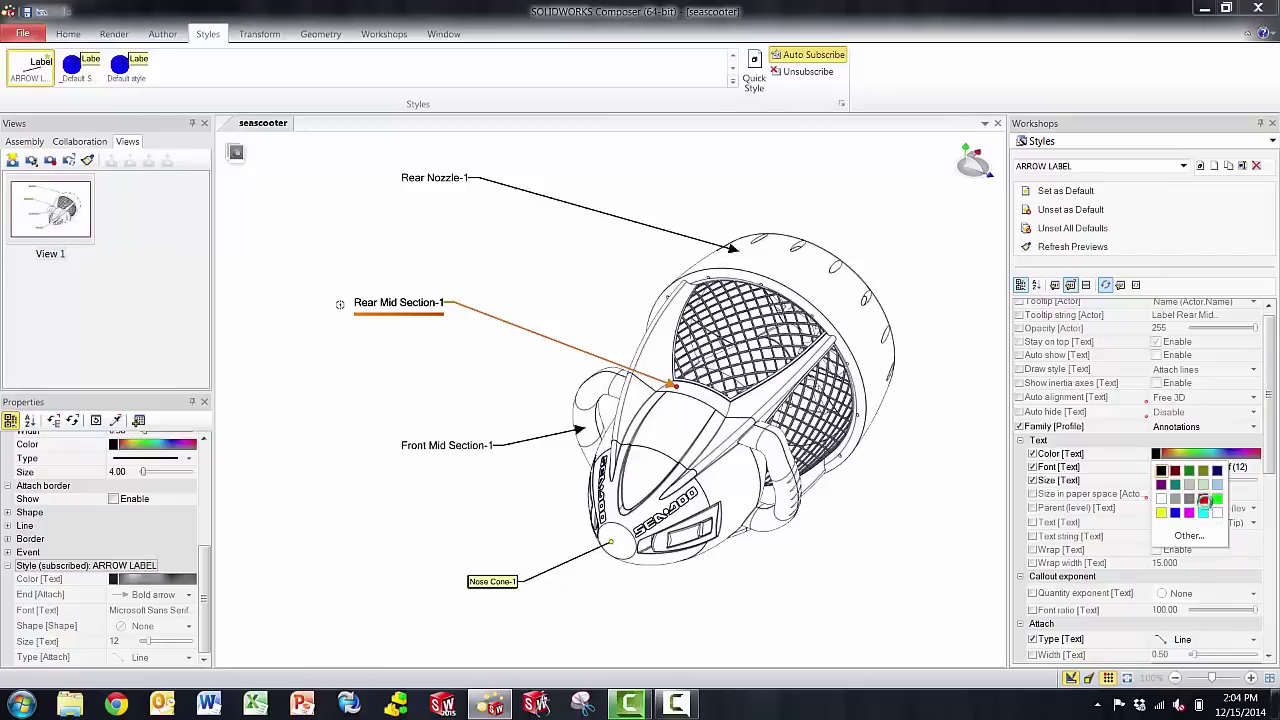
{"action": "left_click", "coordinate": [1203, 498]}
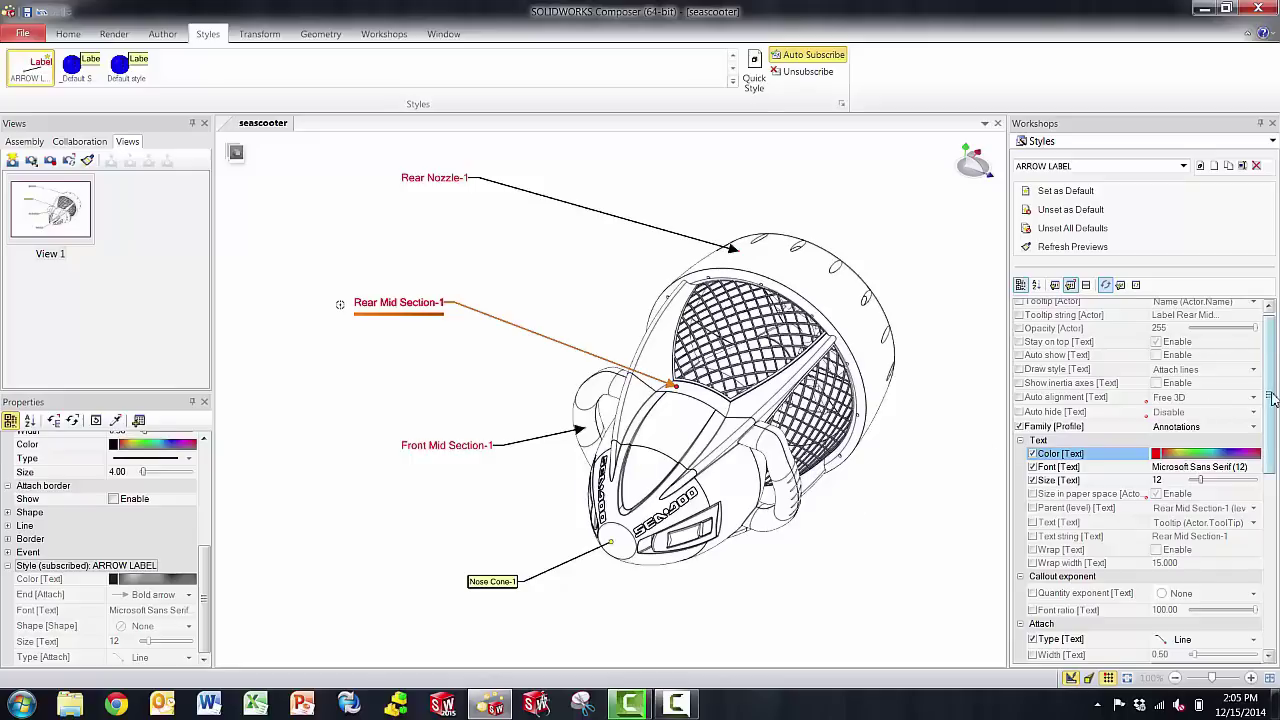
{"action": "left_click_drag", "start_coordinate": [1272, 398], "coordinate": [1274, 370]}
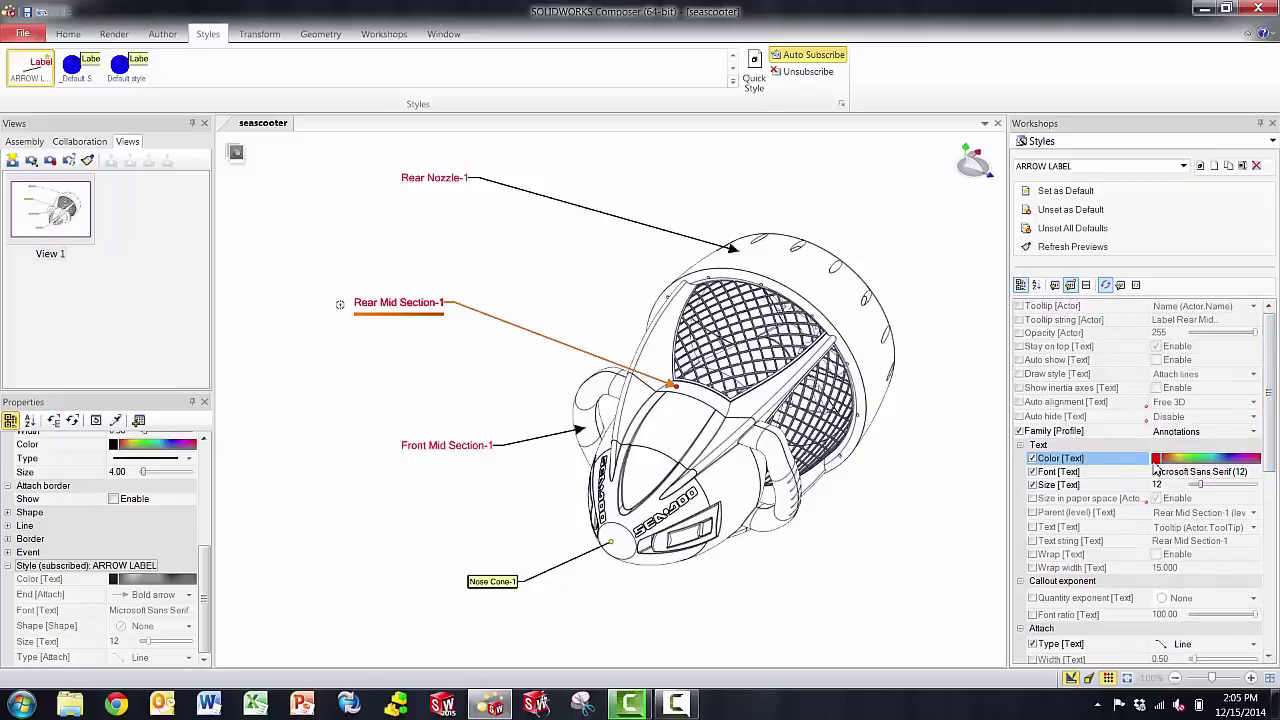
{"action": "left_click", "coordinate": [1158, 460]}
{"action": "left_click", "coordinate": [1165, 483]}
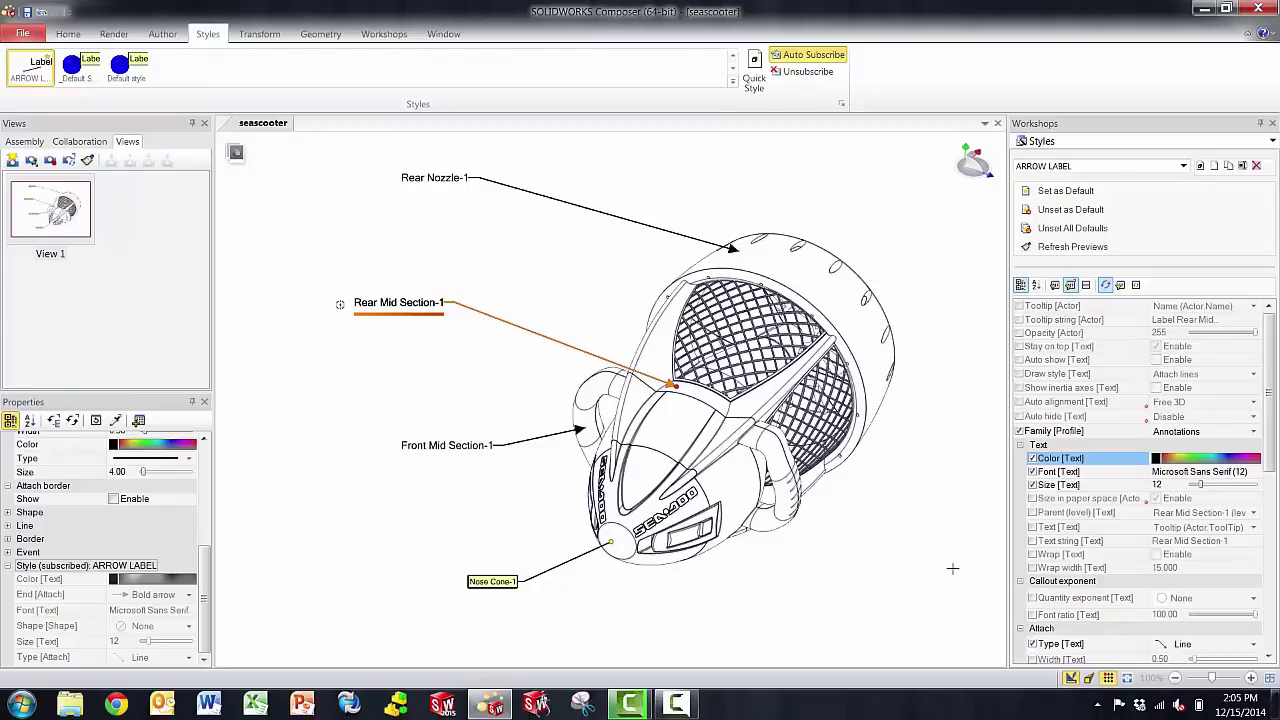
- With Auto Subscribe off, apply ARROW LABEL to the Nose Cone-1 label
{"action": "left_click", "coordinate": [407, 547]}
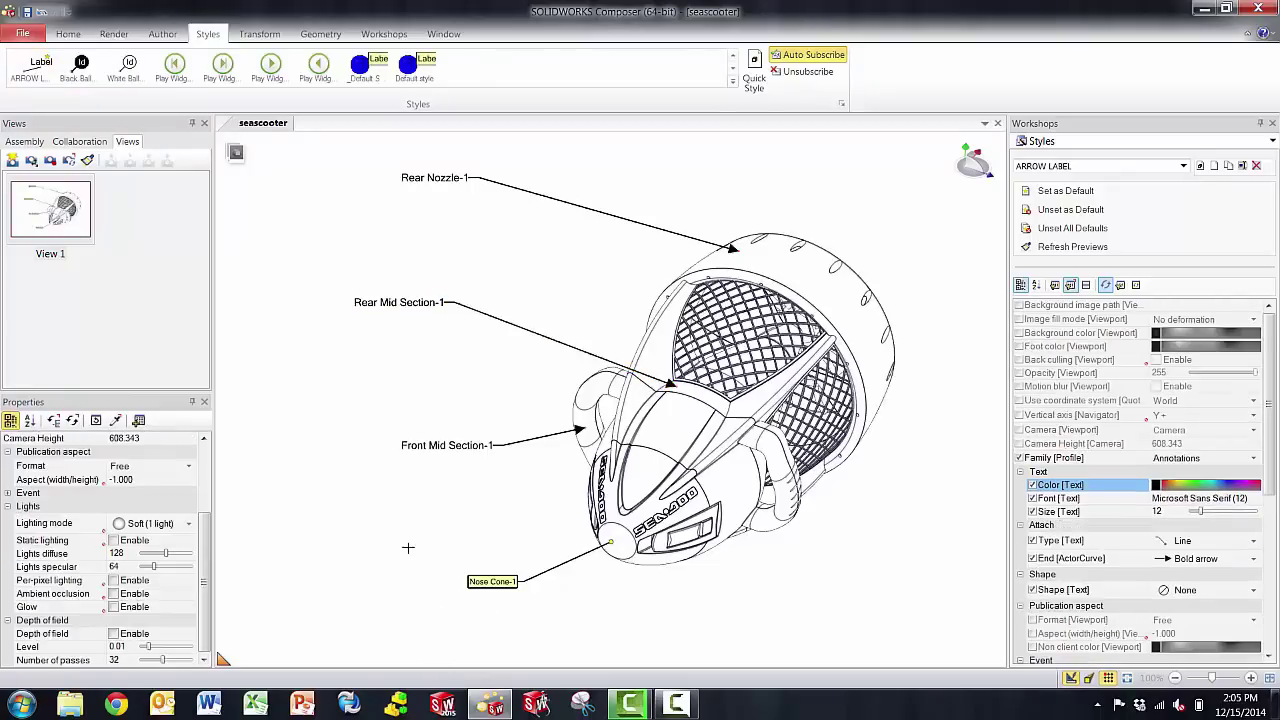
{"action": "left_click", "coordinate": [484, 582]}
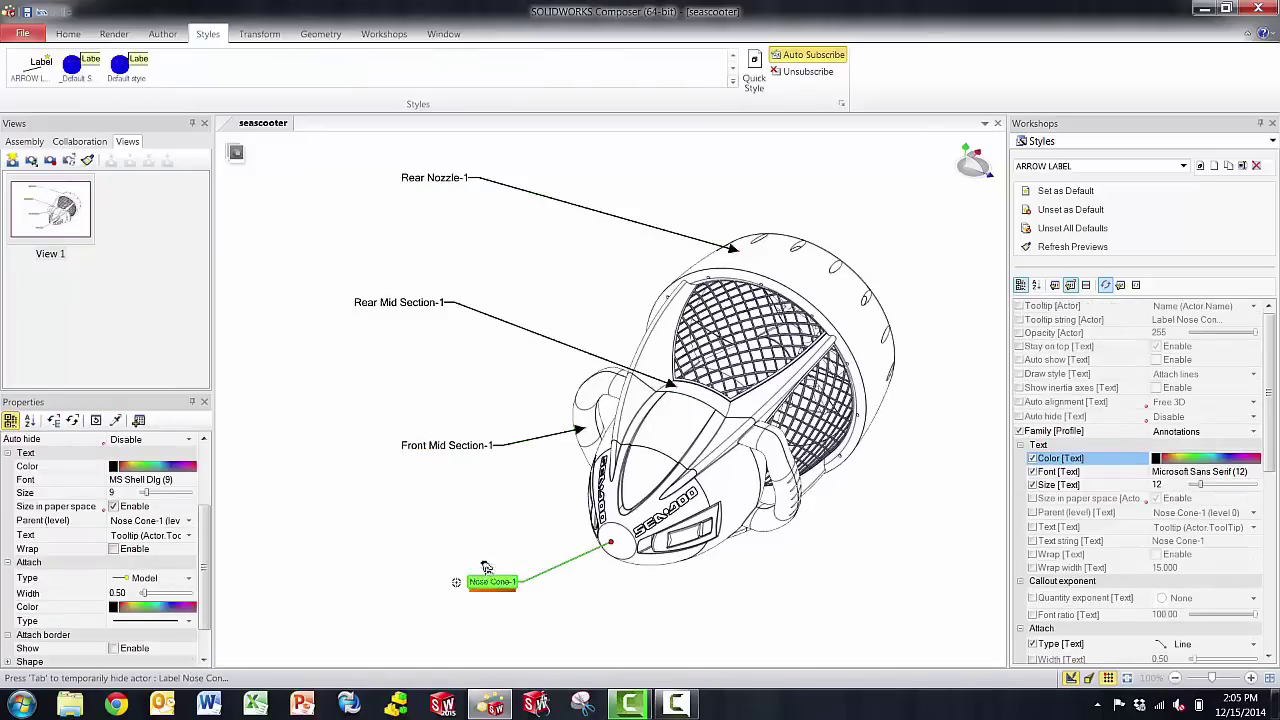
{"action": "left_click", "coordinate": [810, 55]}
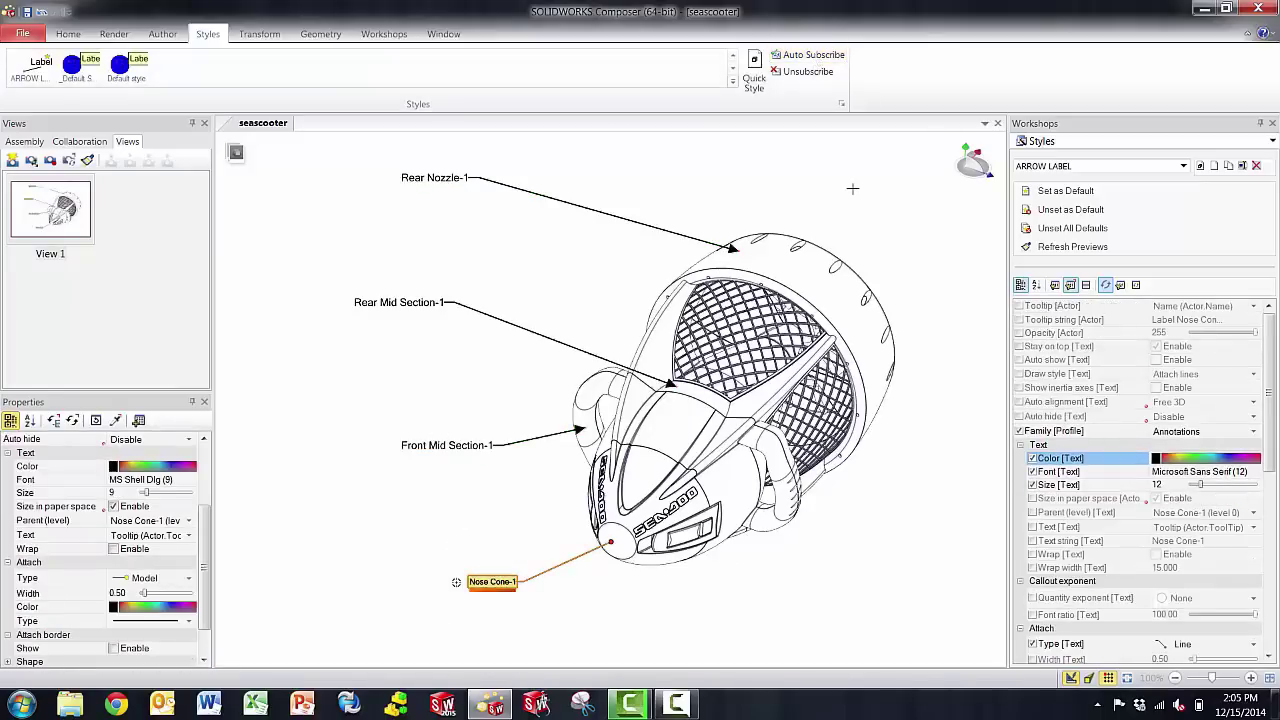
{"action": "left_click", "coordinate": [28, 72]}
- Check Nose Cone-1's properties: Microsoft Sans Serif size-12 text and a bold-arrow line leader
{"action": "left_click", "coordinate": [353, 549]}
{"action": "left_click", "coordinate": [495, 580]}
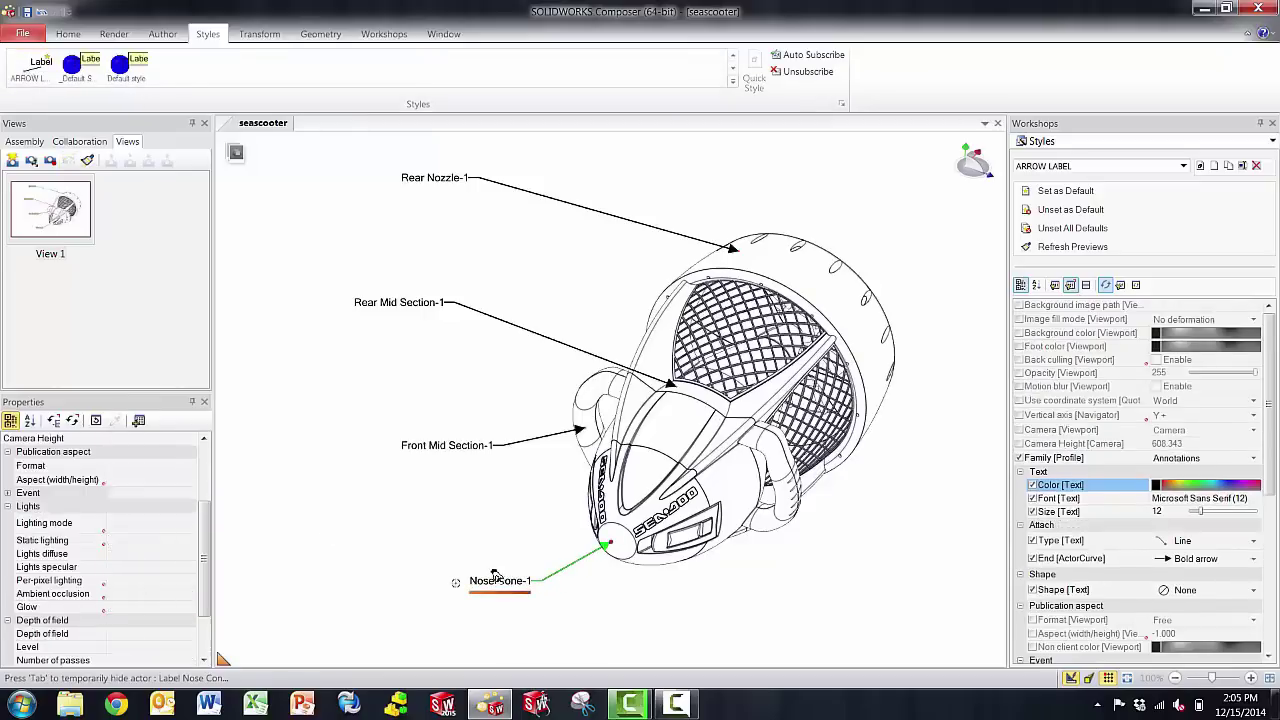
{"action": "scroll", "coordinate": [100, 580], "scroll_direction": "up", "scroll_amount": 3}
{"action": "left_click", "coordinate": [42, 597]}
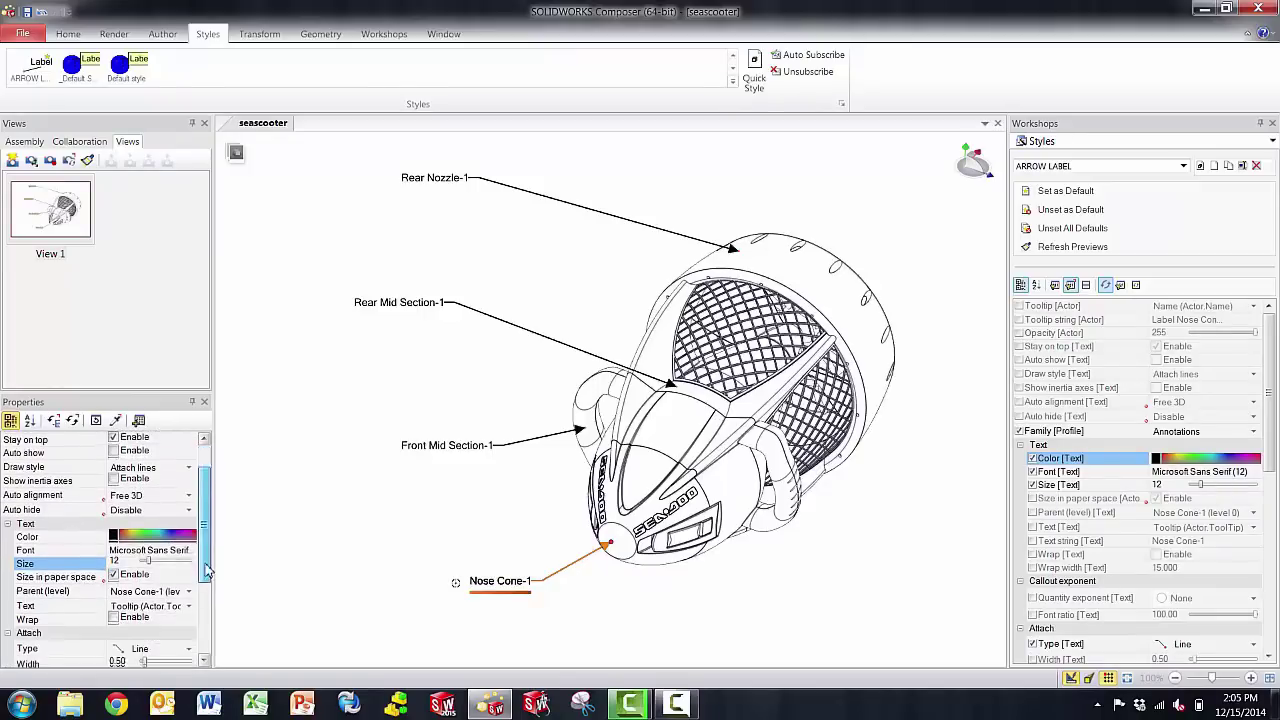
{"action": "scroll", "coordinate": [204, 541], "scroll_direction": "down", "scroll_amount": 2}
{"action": "left_click", "coordinate": [72, 503]}
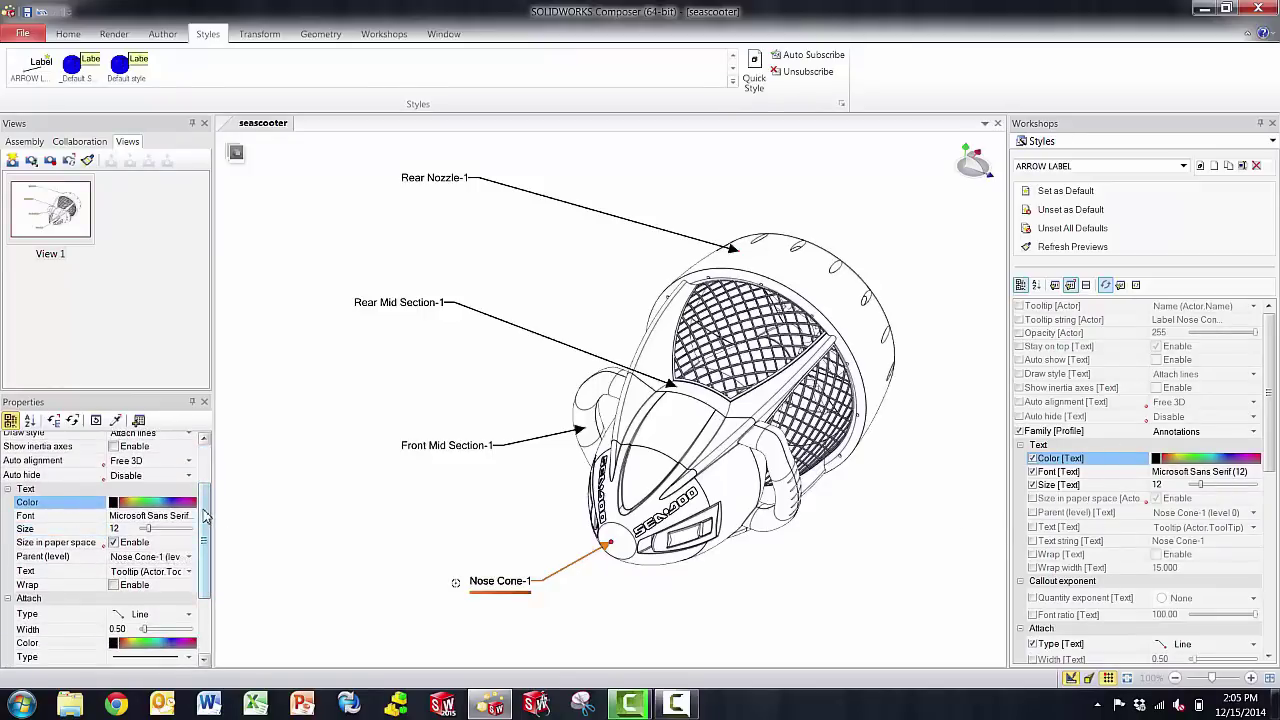
{"action": "scroll", "coordinate": [204, 530], "scroll_direction": "down", "scroll_amount": 3}
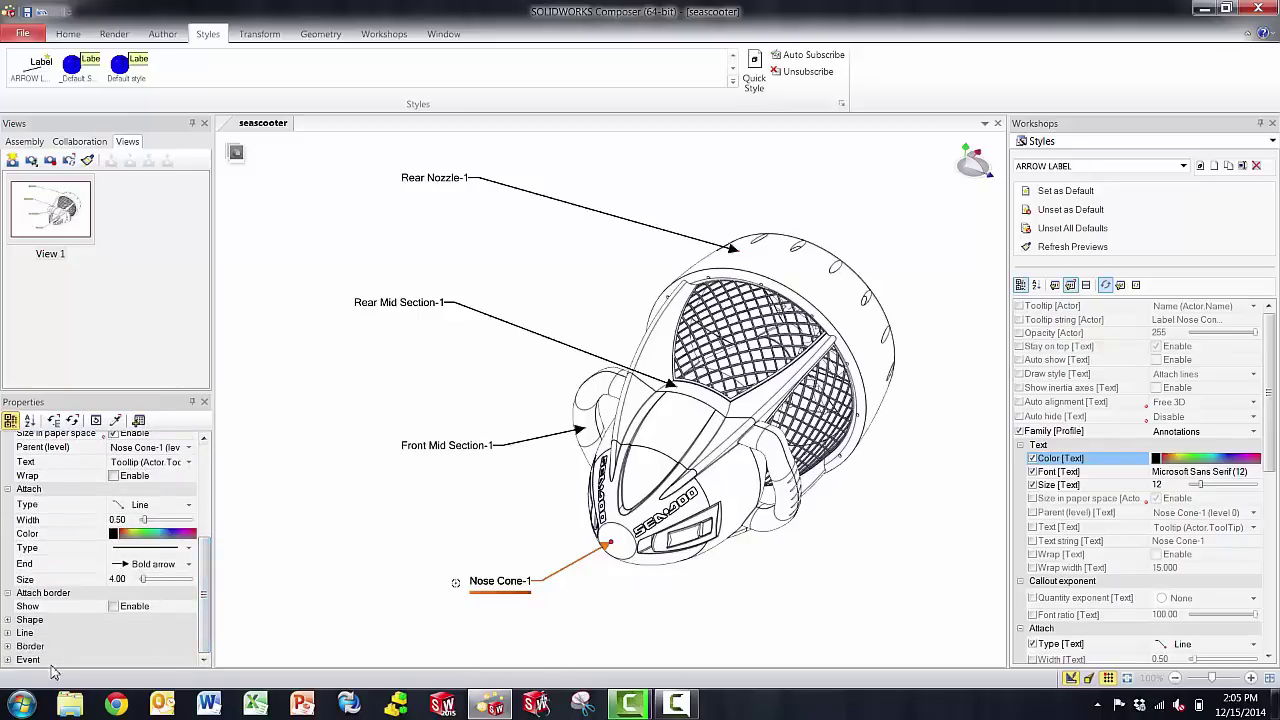
- Delete all four existing labels from the scene
{"action": "left_click", "coordinate": [392, 535]}
{"action": "left_click_drag", "start_coordinate": [331, 147], "coordinate": [555, 645]}
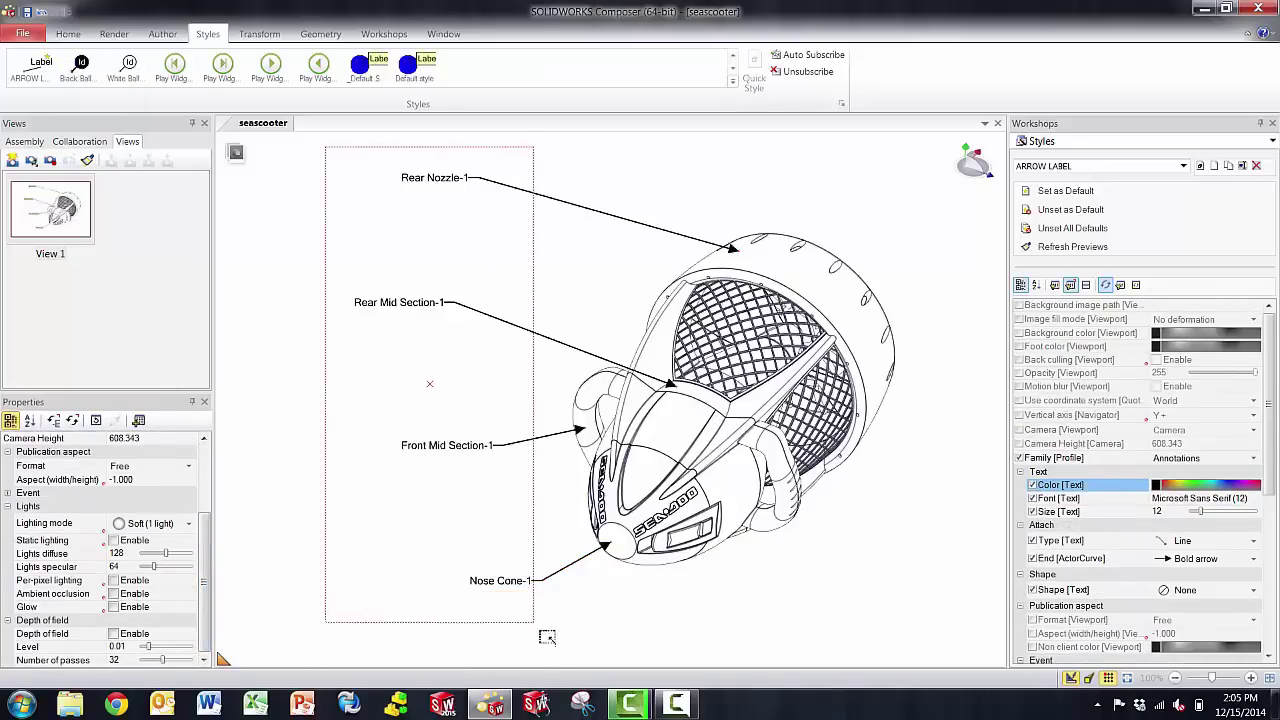
{"action": "key", "text": "Delete"}
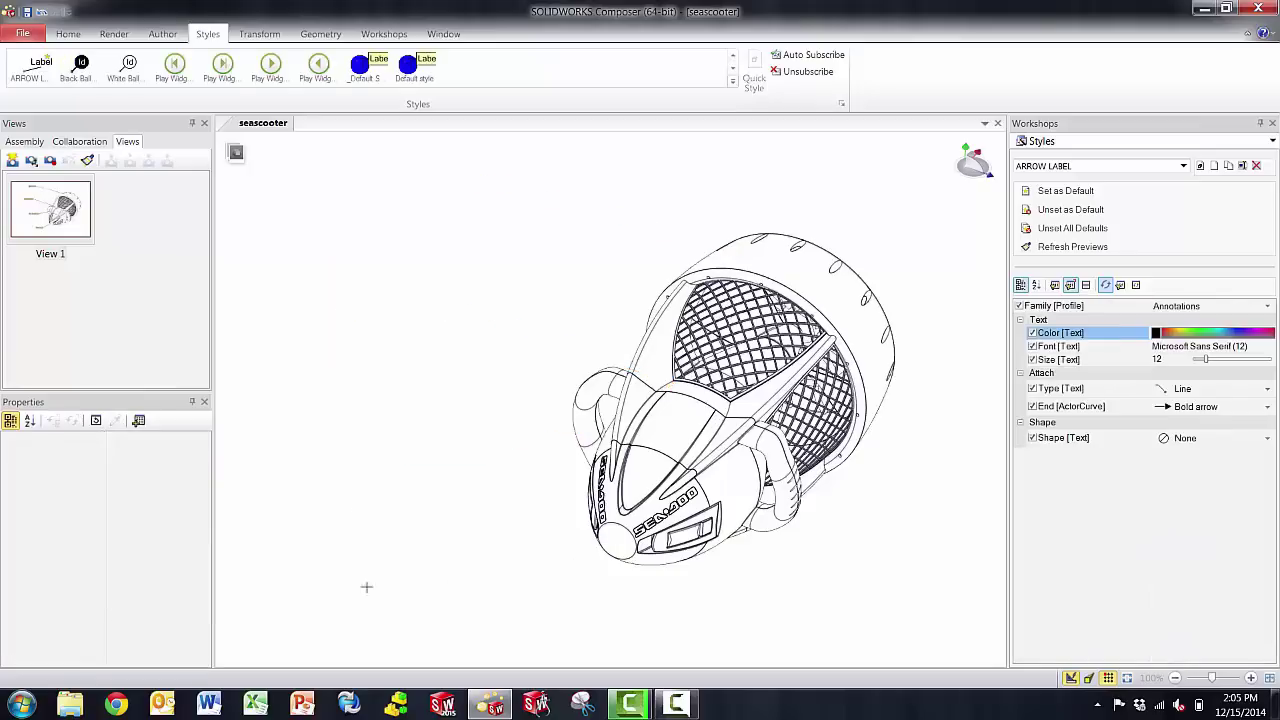
- Create new arrow labels for Rear Nozzle-1, Fin-2 and Nose Cone-1, placed to the left
{"action": "left_click", "coordinate": [162, 34]}
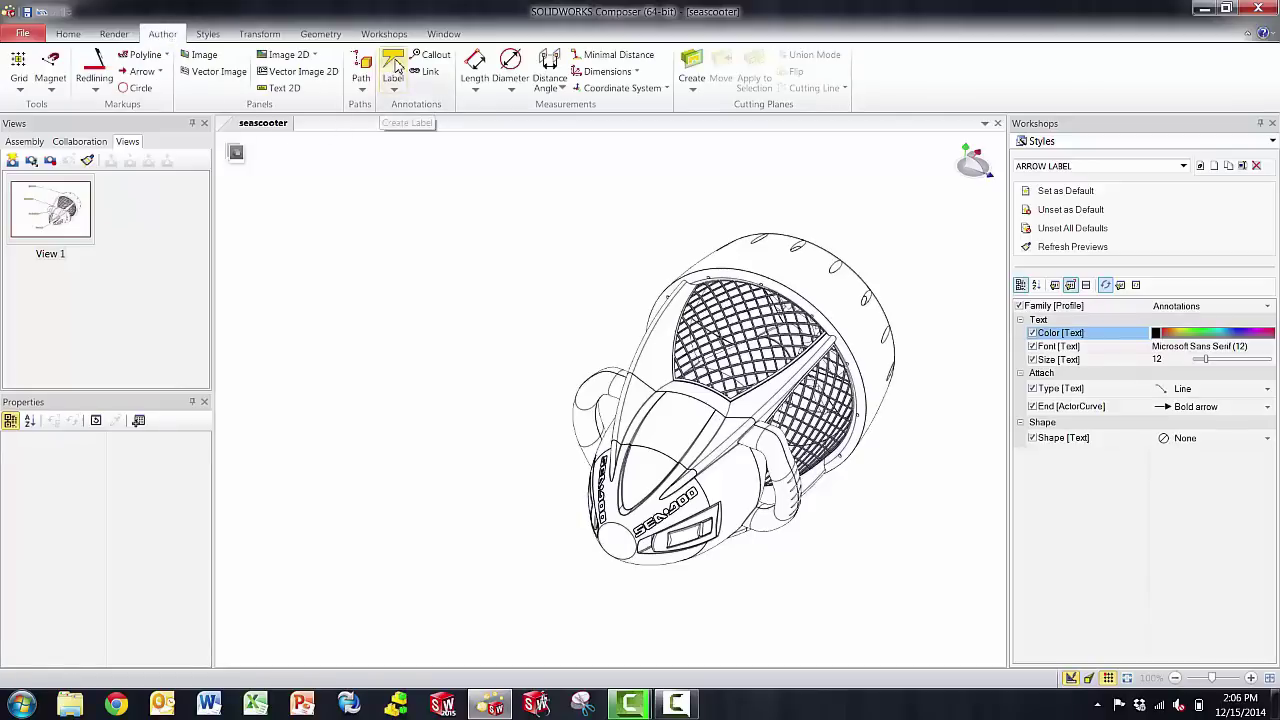
{"action": "left_click", "coordinate": [395, 66]}
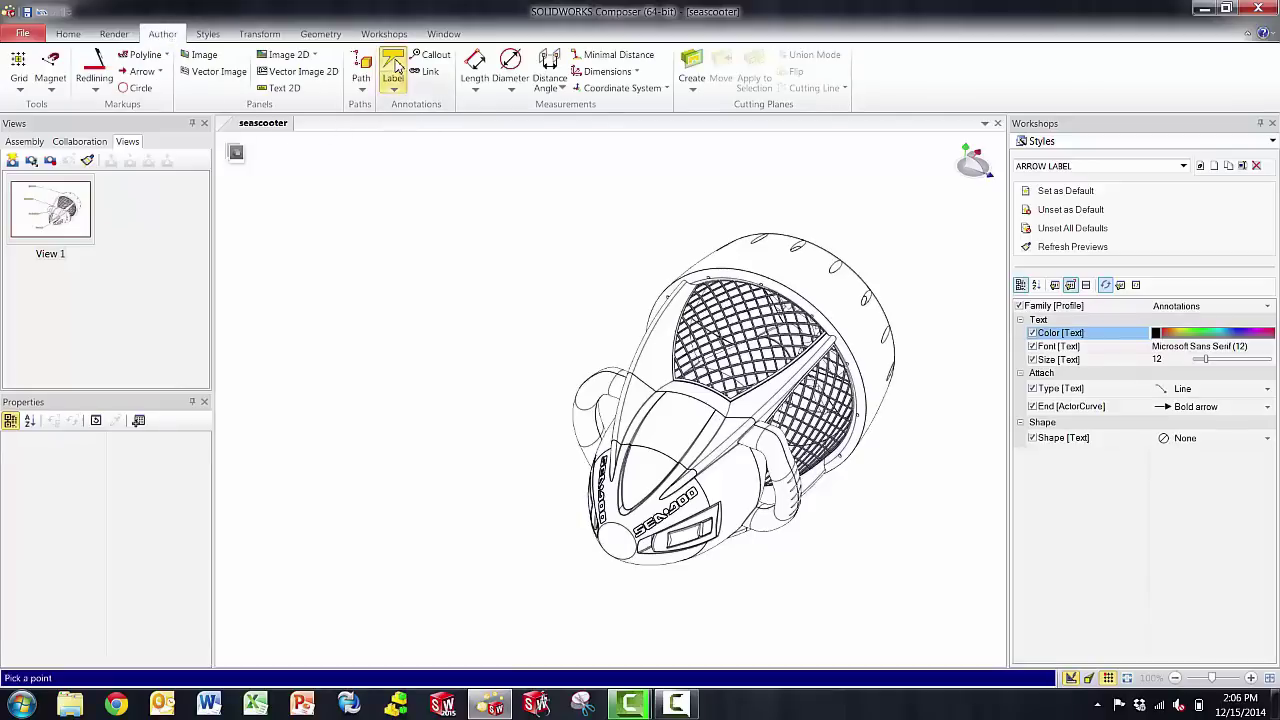
{"action": "left_click", "coordinate": [745, 258]}
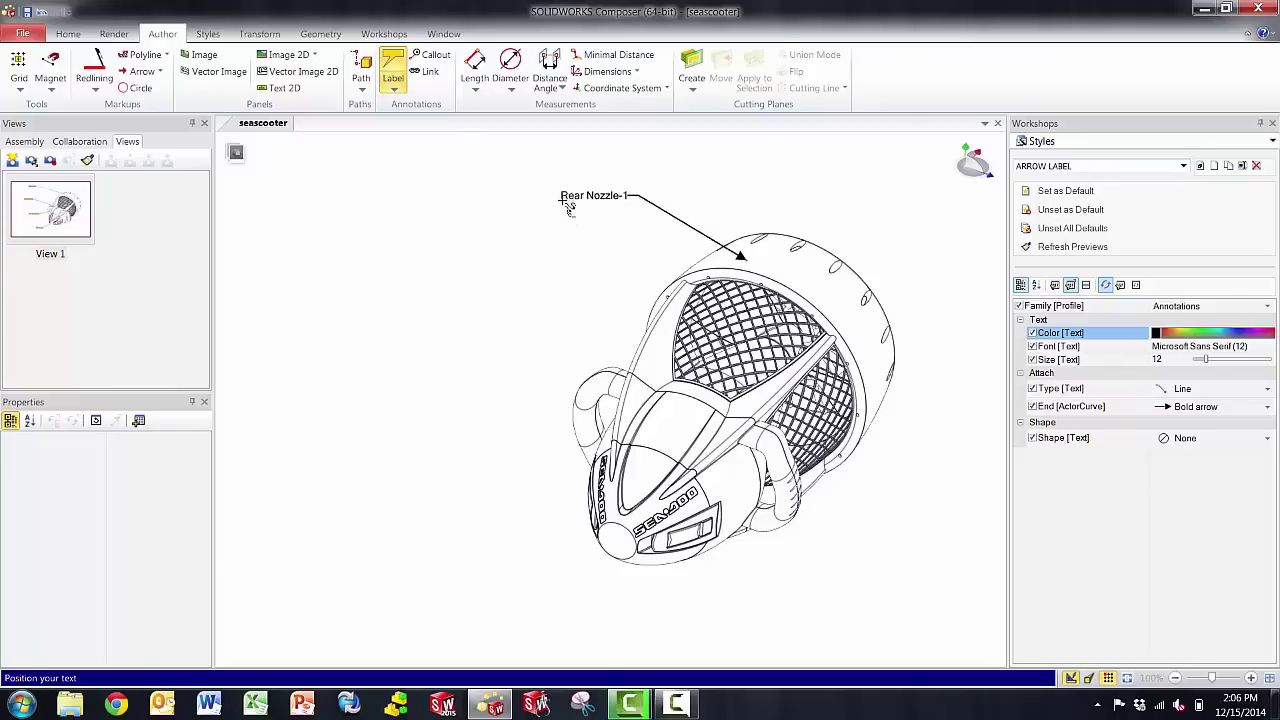
{"action": "left_click", "coordinate": [590, 200]}
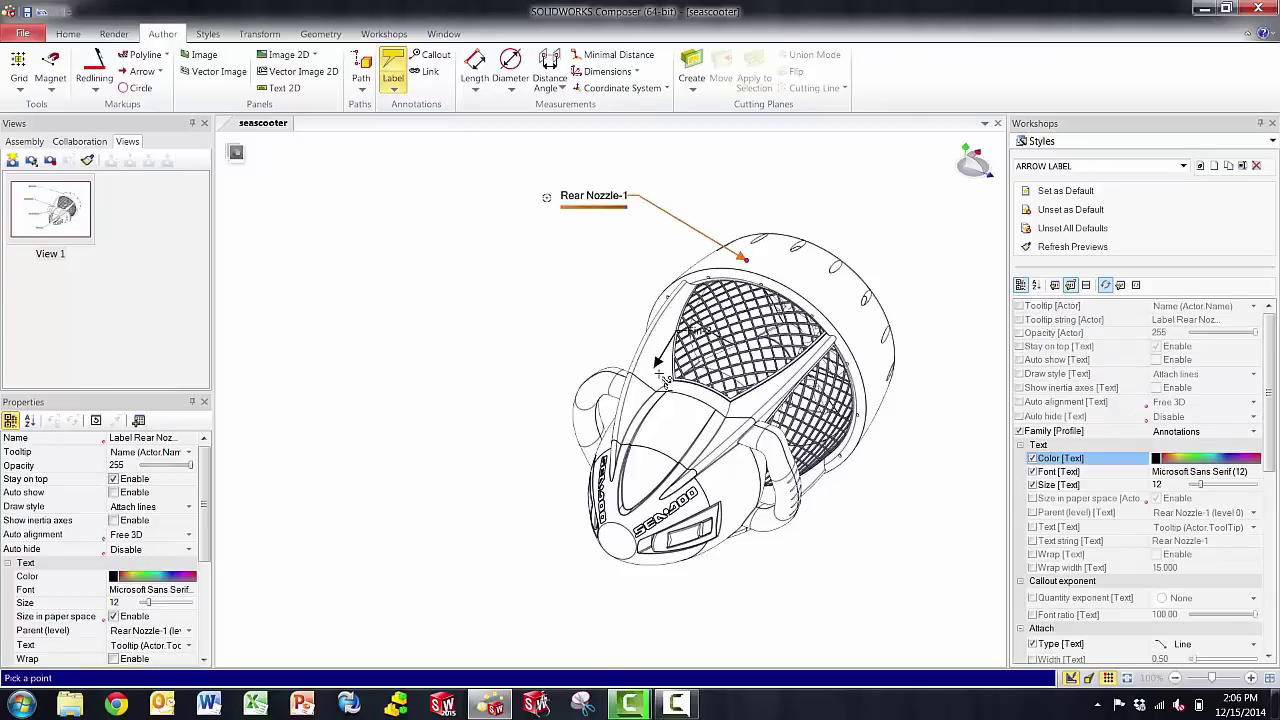
{"action": "left_click", "coordinate": [655, 371]}
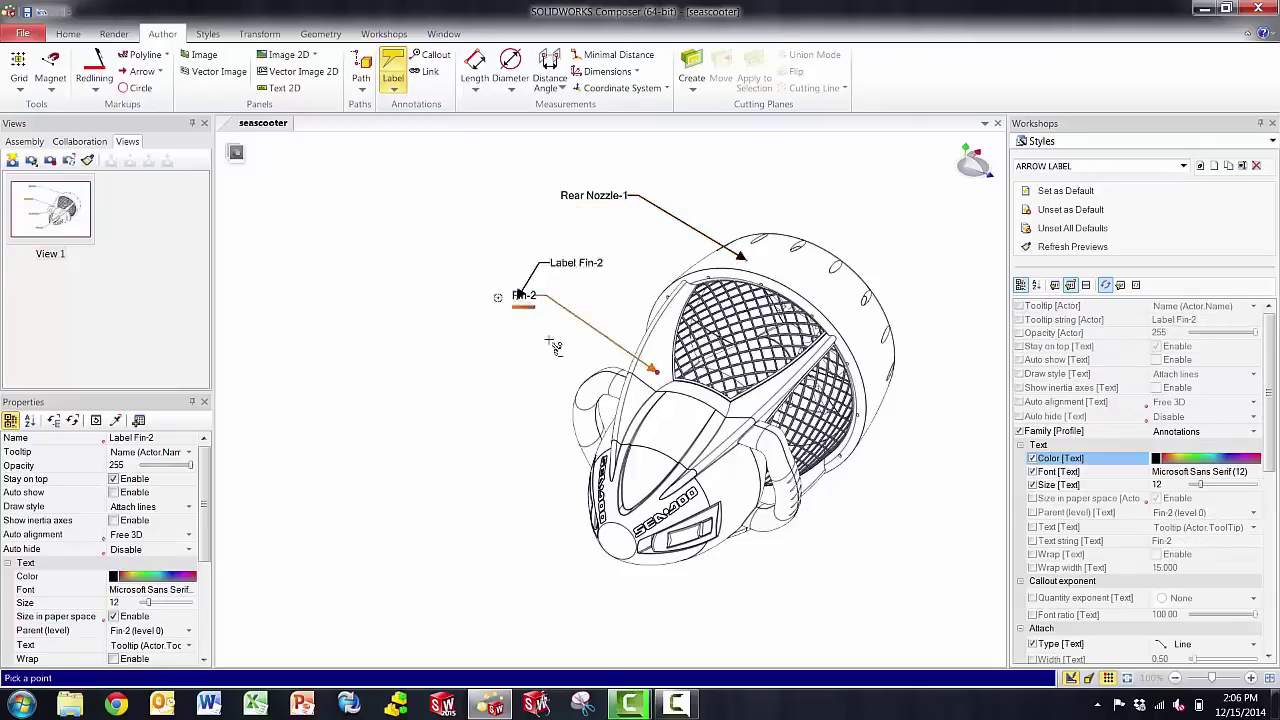
{"action": "left_click", "coordinate": [523, 298]}
{"action": "left_click", "coordinate": [620, 508]}
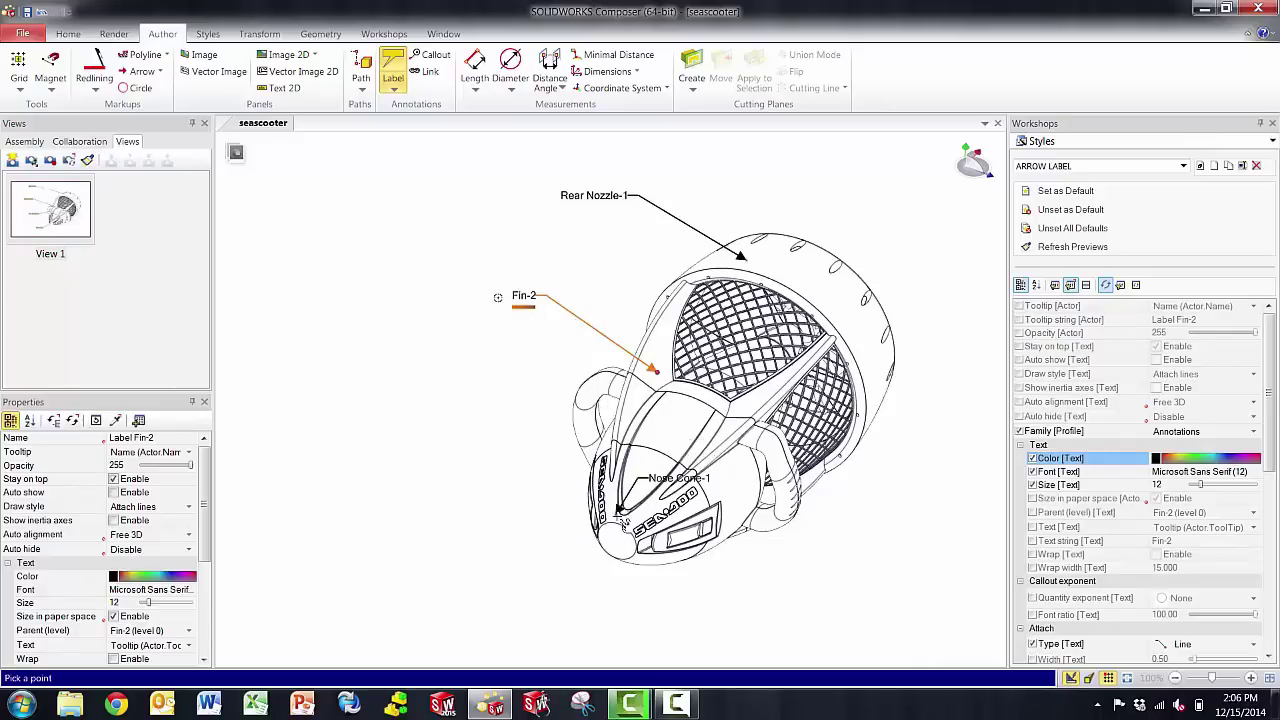
{"action": "left_click", "coordinate": [650, 480]}
{"action": "left_click", "coordinate": [488, 440]}
{"action": "key", "text": "Escape"}
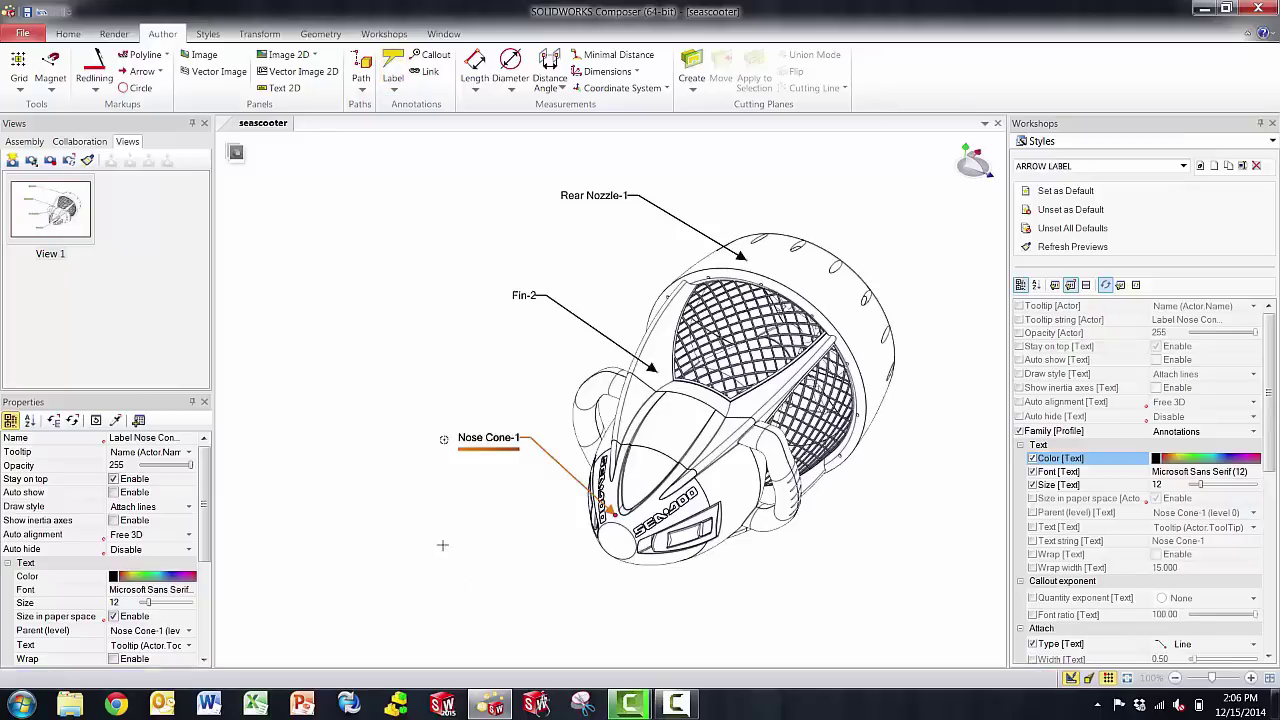
{"action": "left_click", "coordinate": [403, 566]}
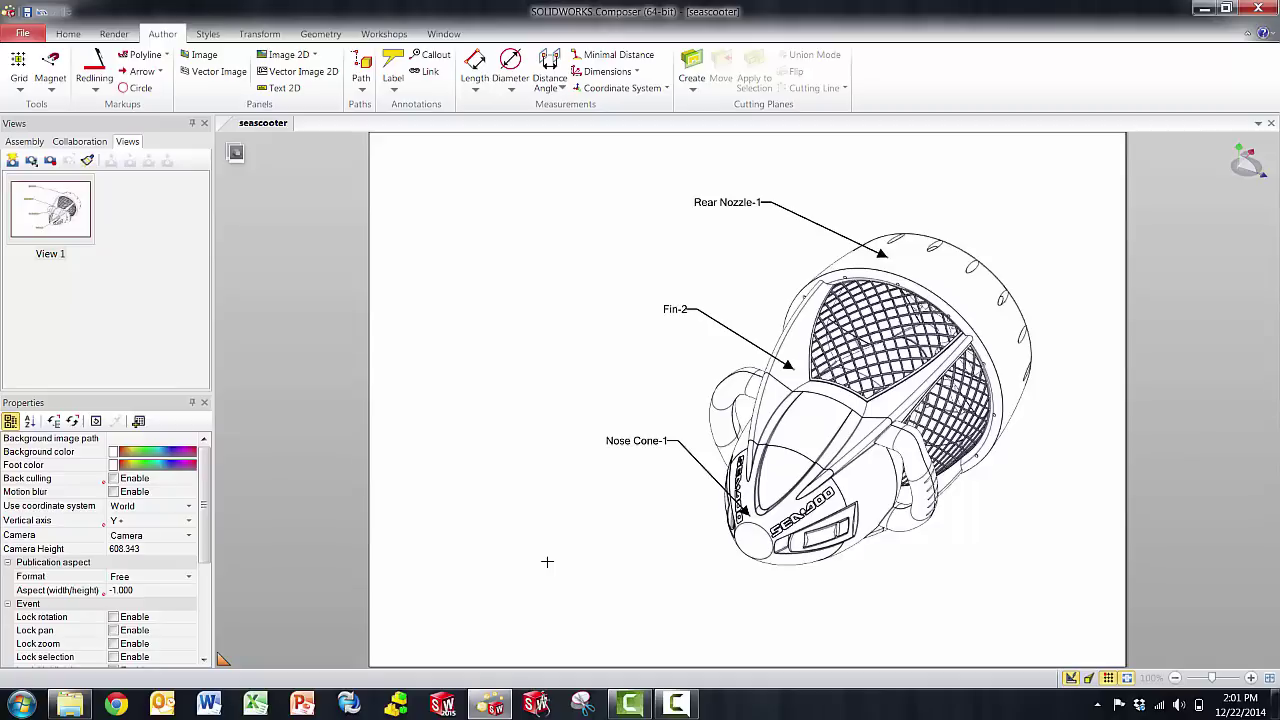
- Open Application Preferences from the File menu and centre the window
{"action": "left_click", "coordinate": [23, 34]}
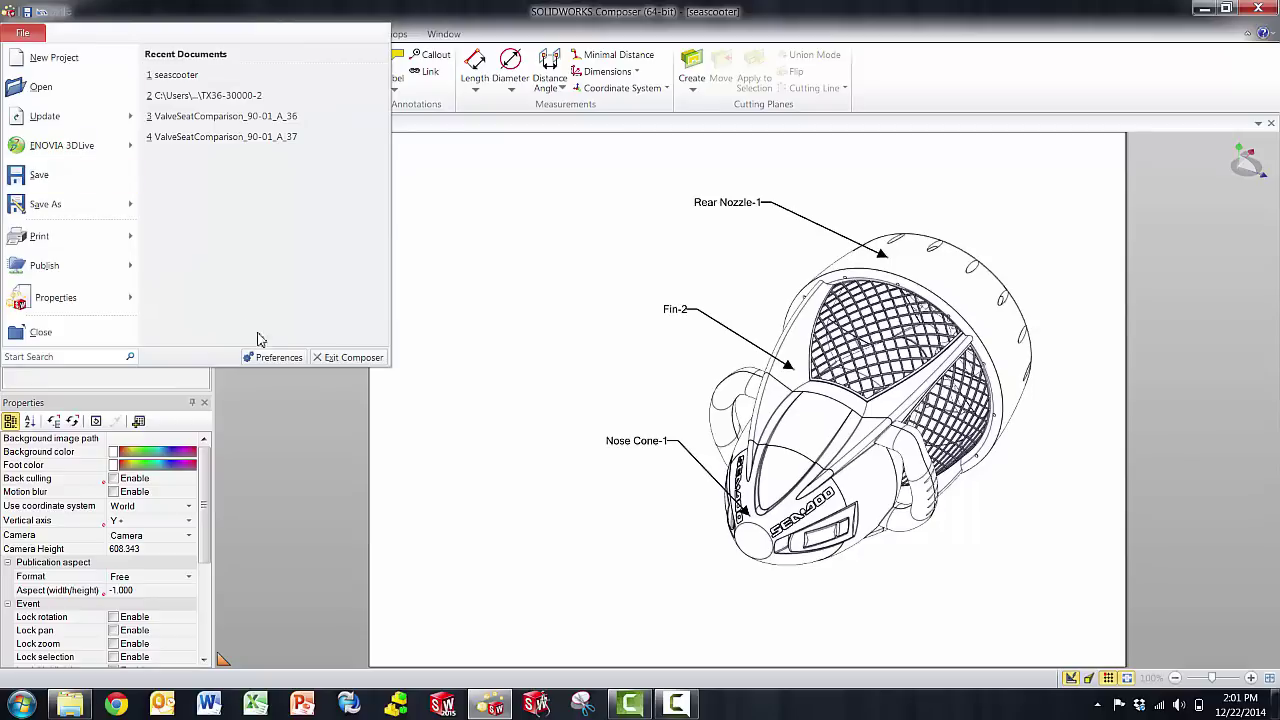
{"action": "left_click", "coordinate": [276, 358]}
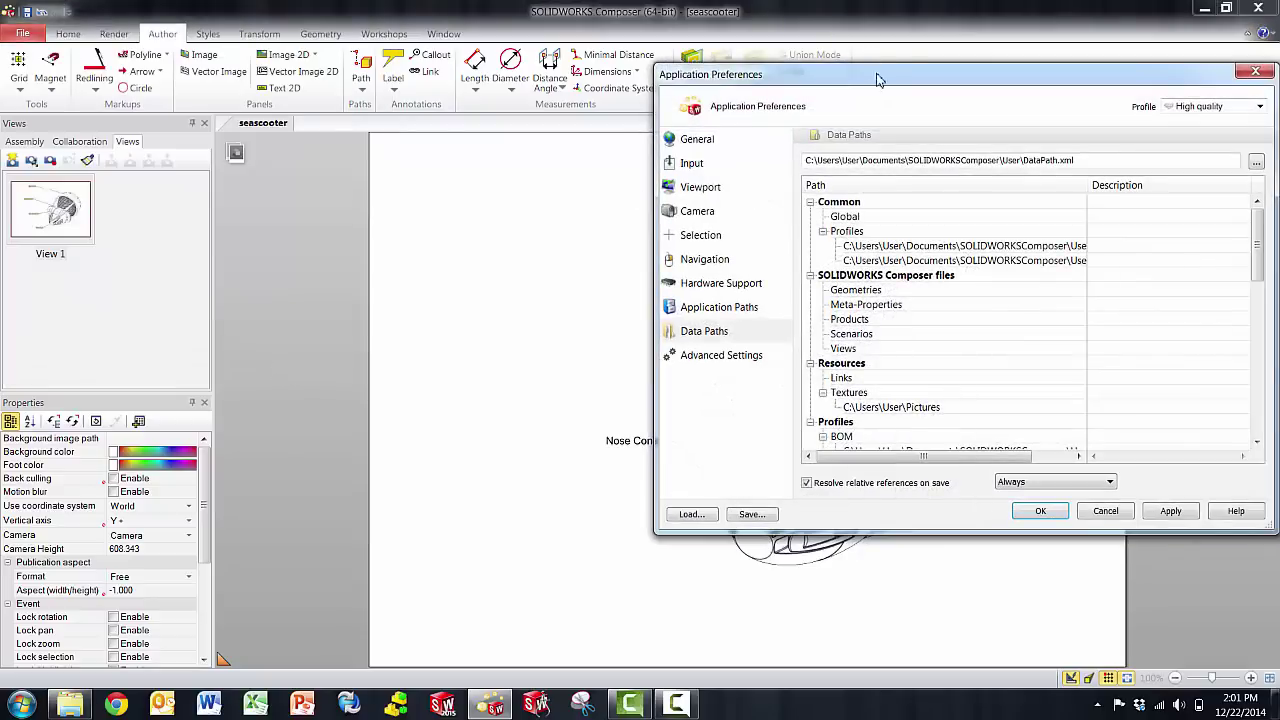
{"action": "left_click_drag", "start_coordinate": [878, 80], "coordinate": [540, 116]}
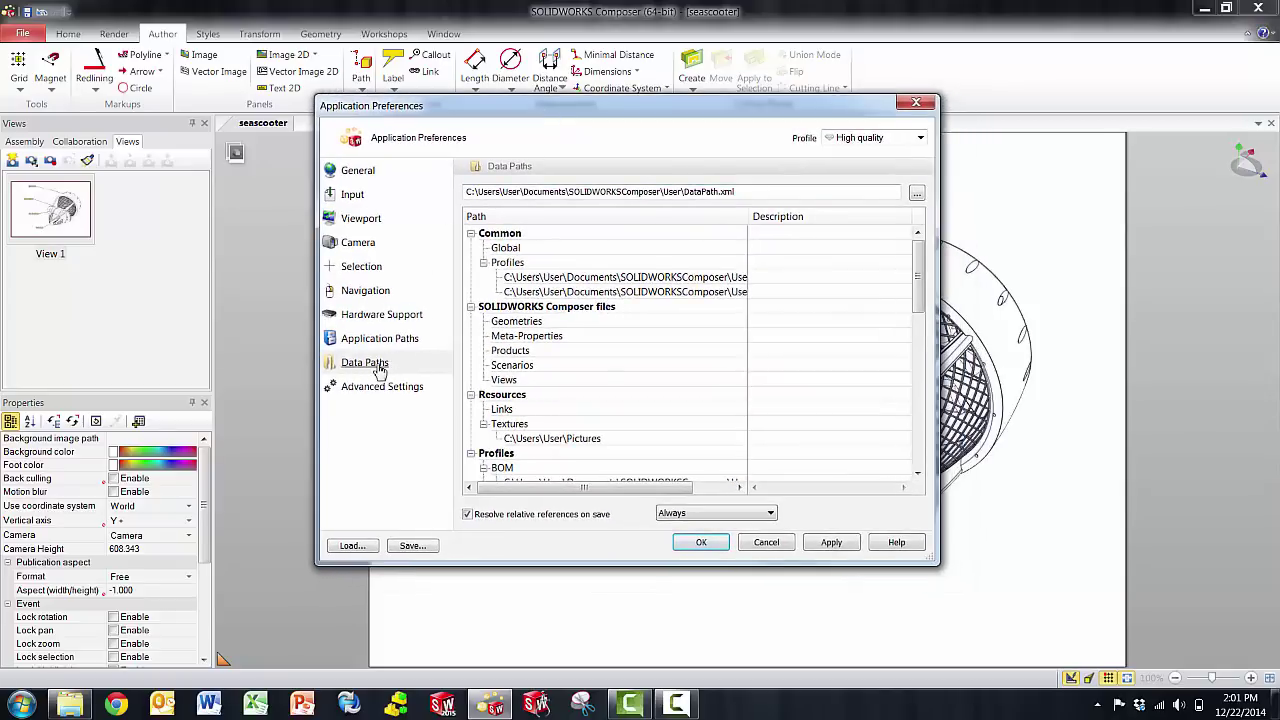
- Select the Styles data path and widen the dialog so its full folder paths show
{"action": "left_click", "coordinate": [773, 191]}
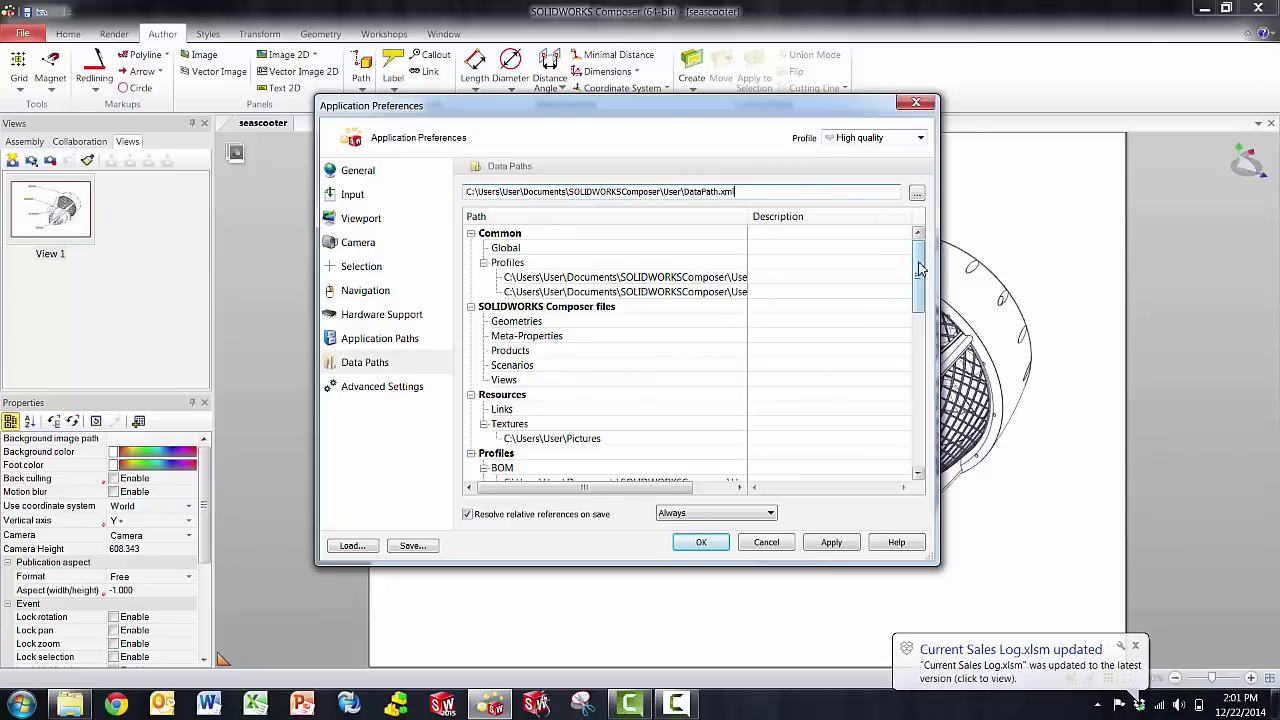
{"action": "left_click_drag", "start_coordinate": [919, 272], "coordinate": [920, 341]}
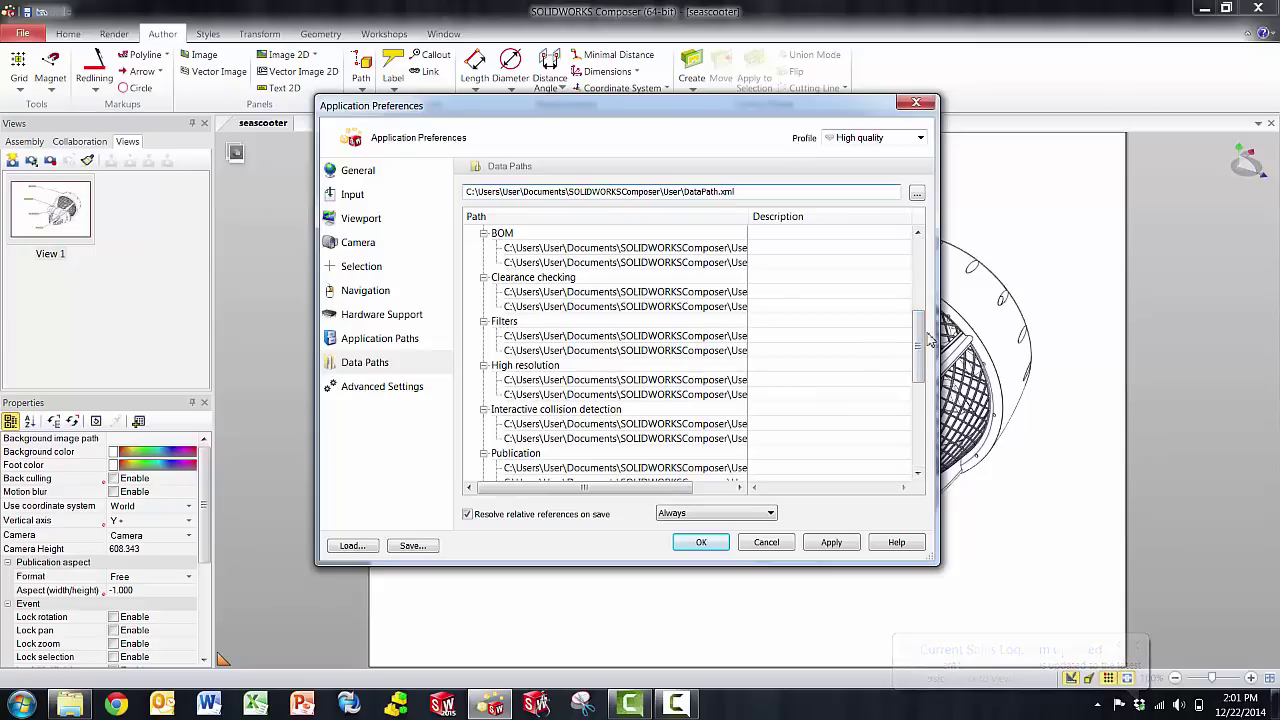
{"action": "left_click_drag", "start_coordinate": [920, 341], "coordinate": [920, 414]}
{"action": "left_click", "coordinate": [505, 351]}
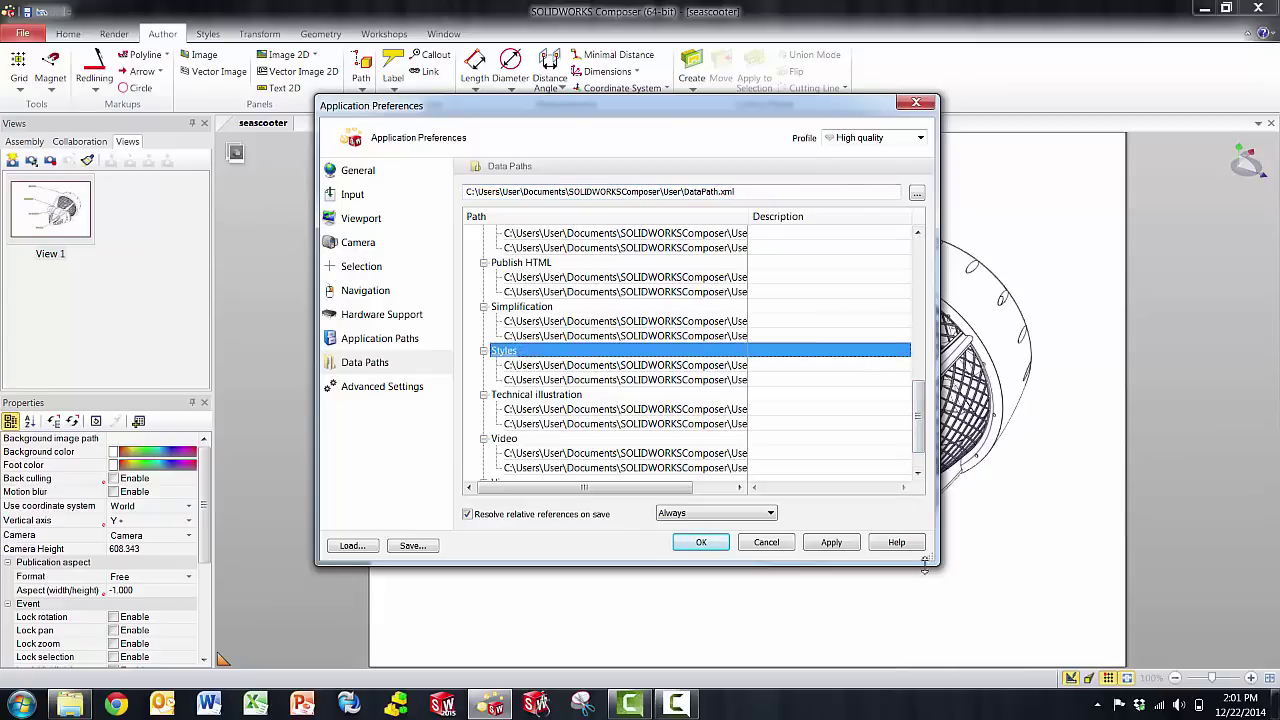
{"action": "left_click_drag", "start_coordinate": [937, 566], "coordinate": [1200, 613]}
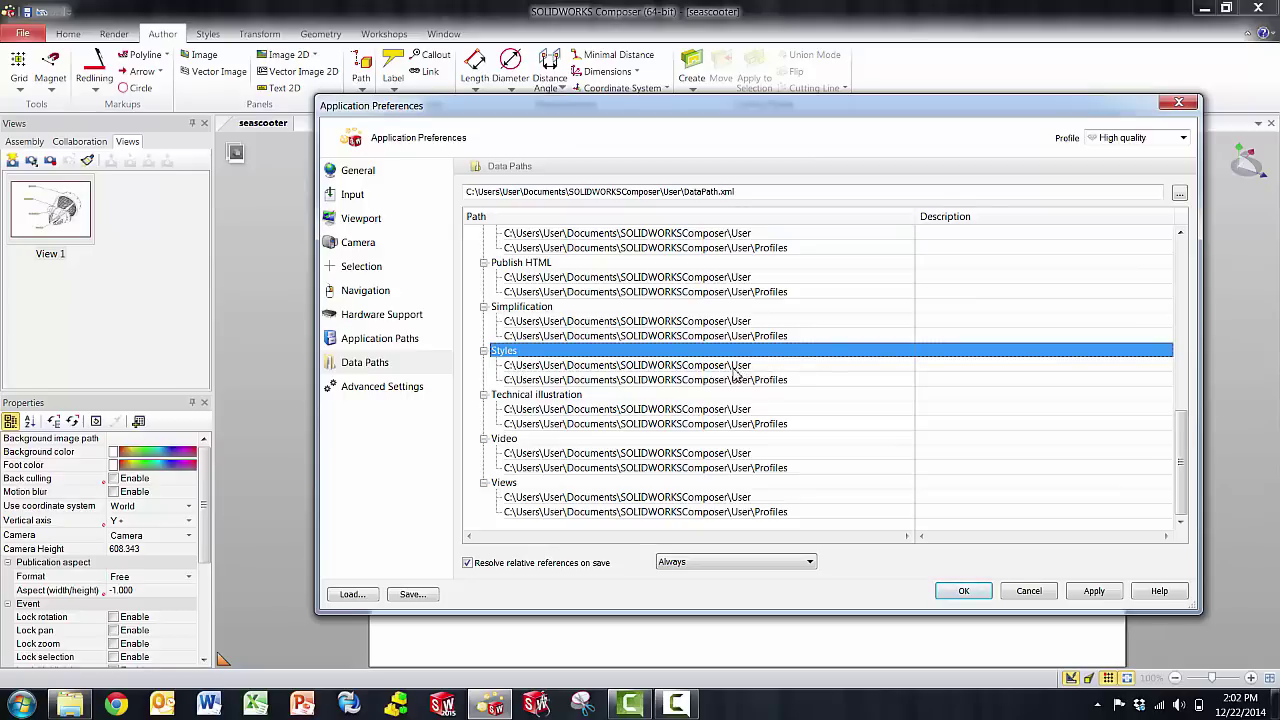
{"action": "left_click", "coordinate": [70, 704]}
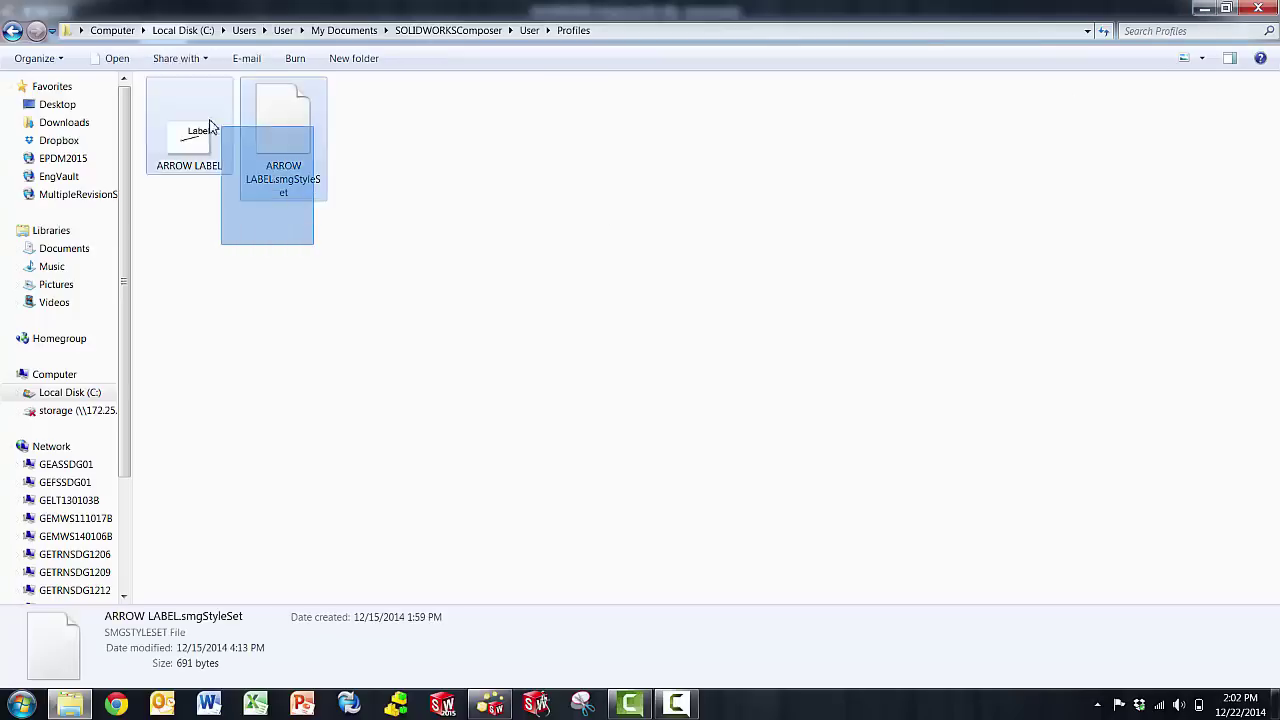
- Select both ARROW LABEL files in Profiles: a 691-byte .smgStyleSet, 12.7 KB together
{"action": "left_click_drag", "start_coordinate": [313, 251], "coordinate": [212, 84]}
{"action": "mouse_move", "coordinate": [283, 140]}
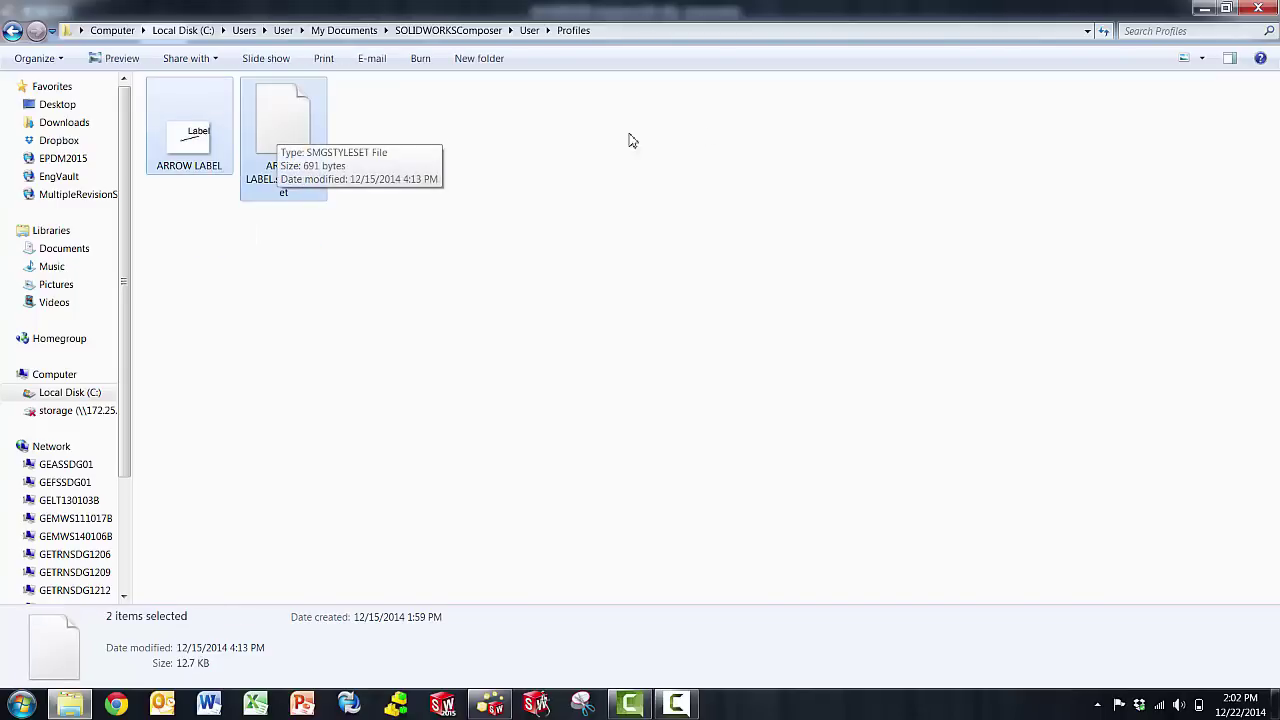
- Back in Composer's Data Paths, select the first folder listed under Styles
{"action": "left_click", "coordinate": [1204, 8]}
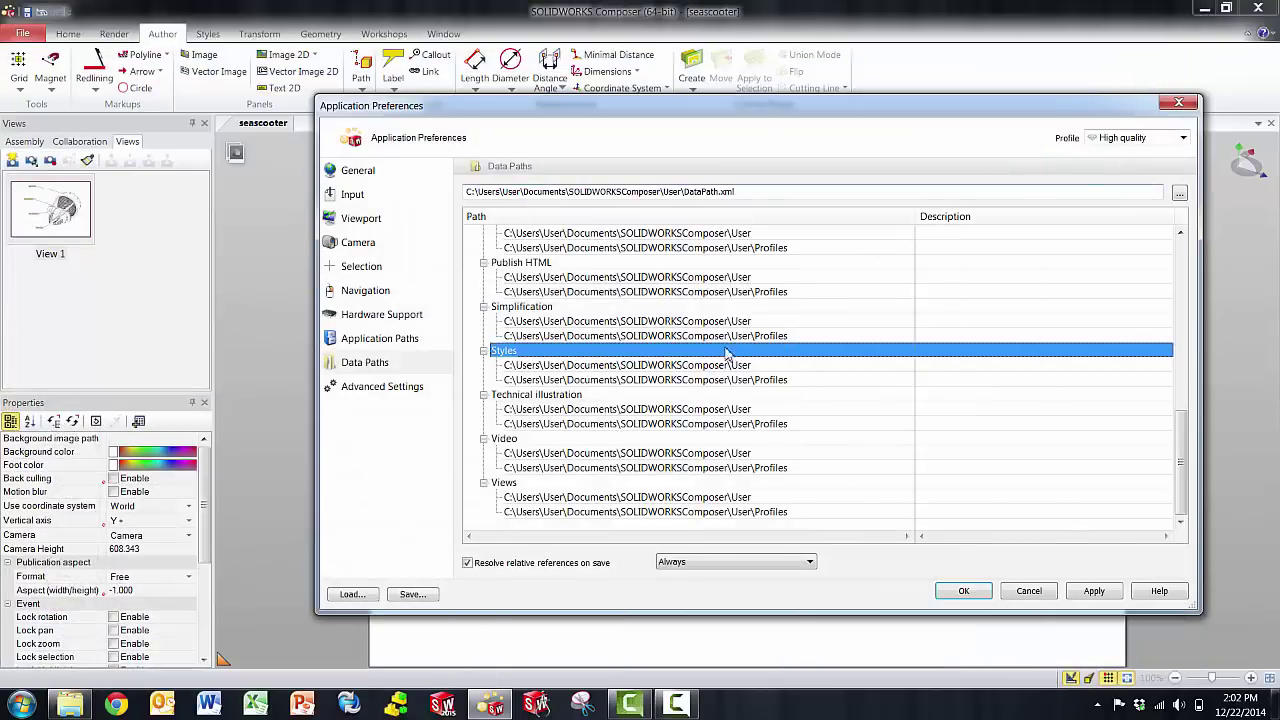
{"action": "left_click", "coordinate": [538, 366]}
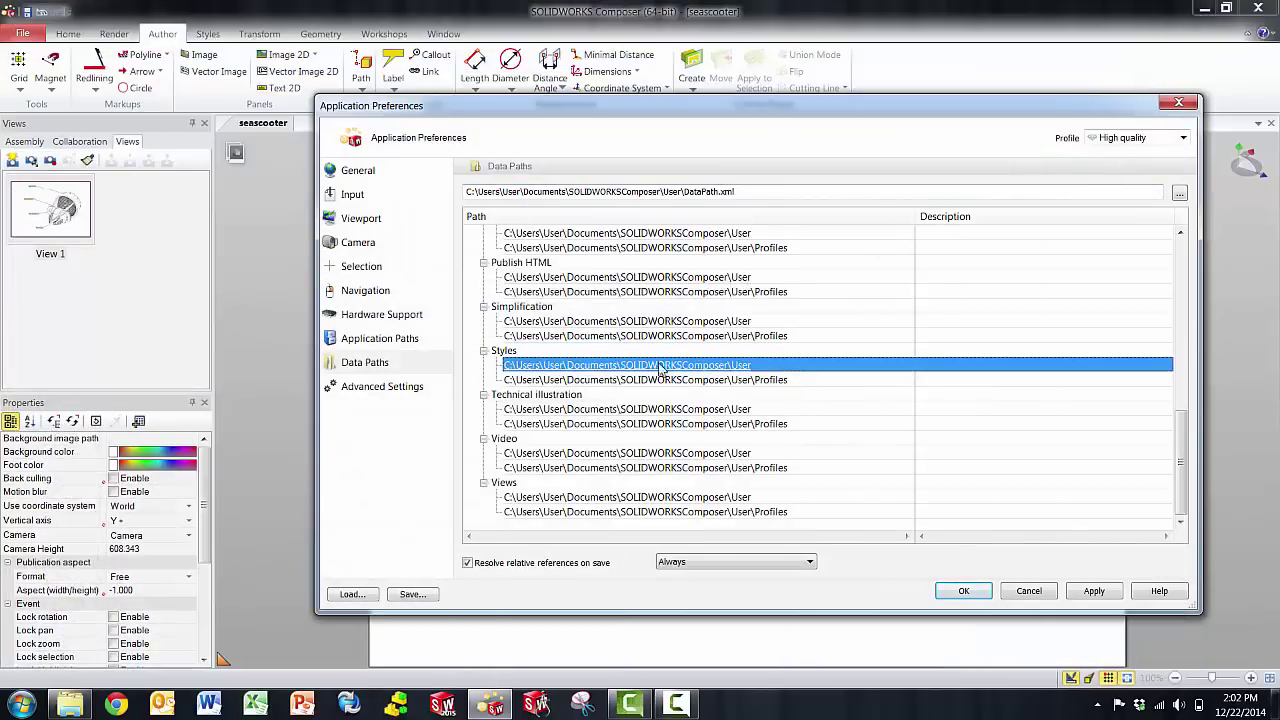